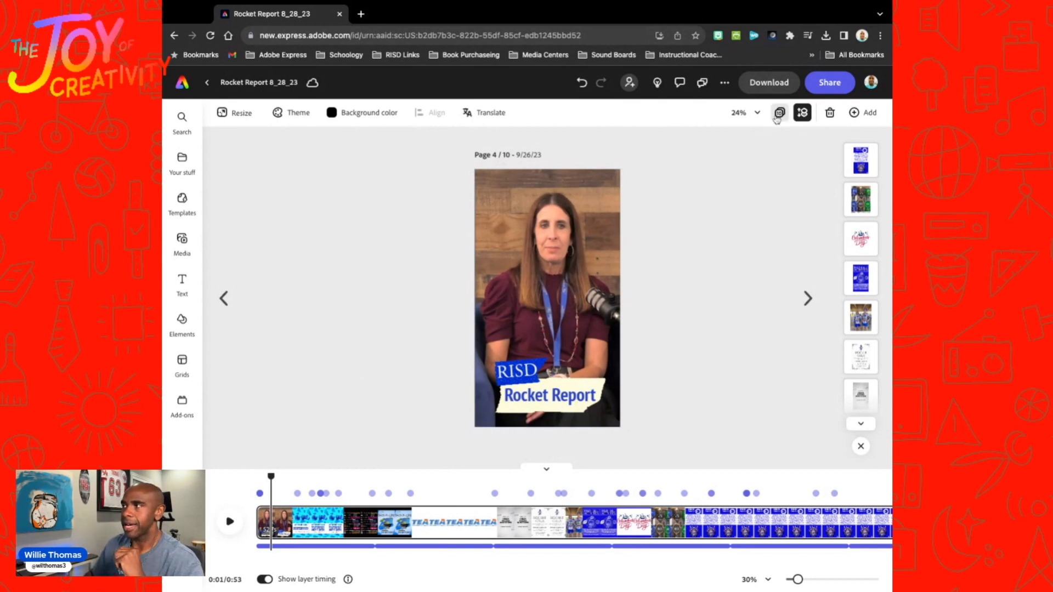
Step: Duplicate page 4 and open the copy for editing
click(780, 113)
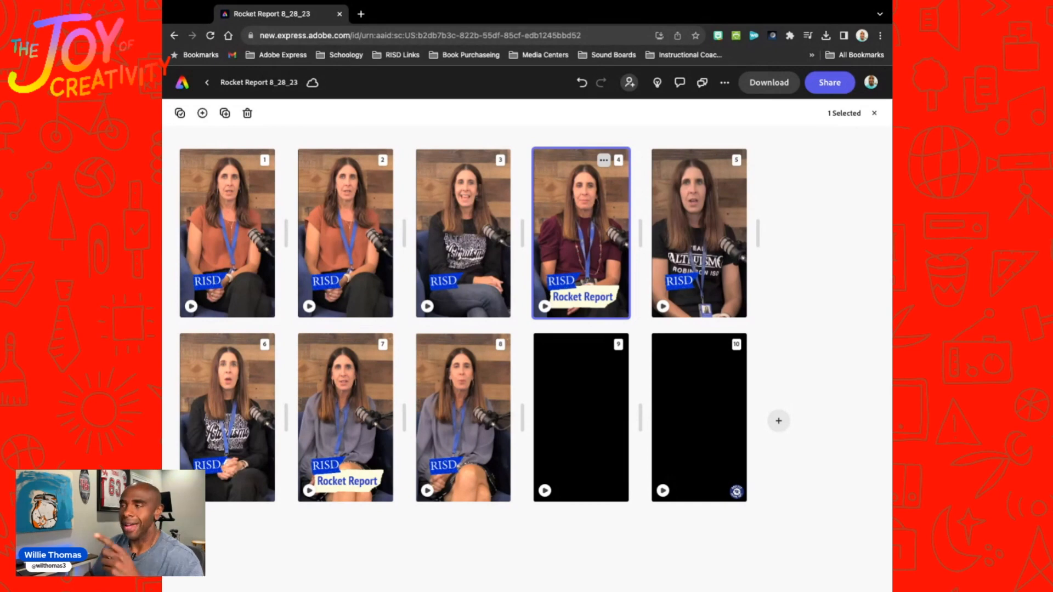
click(603, 160)
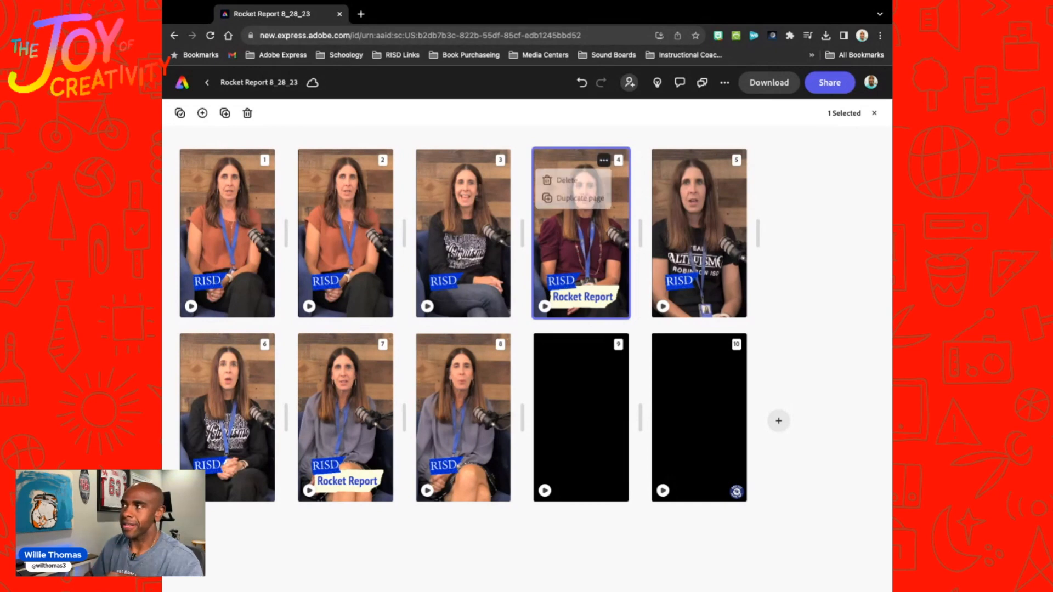
click(577, 200)
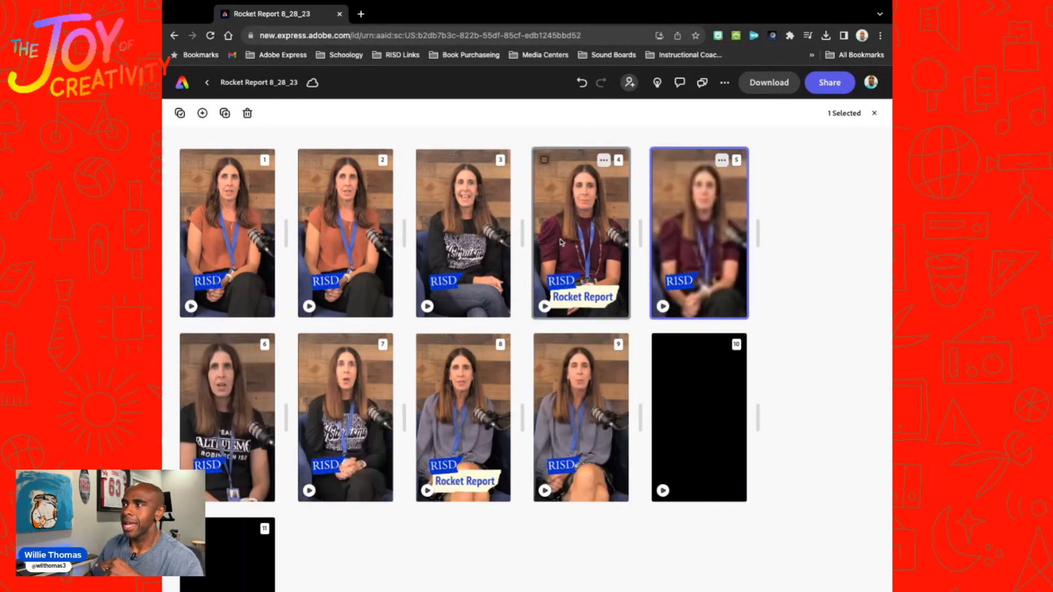
double_click(694, 236)
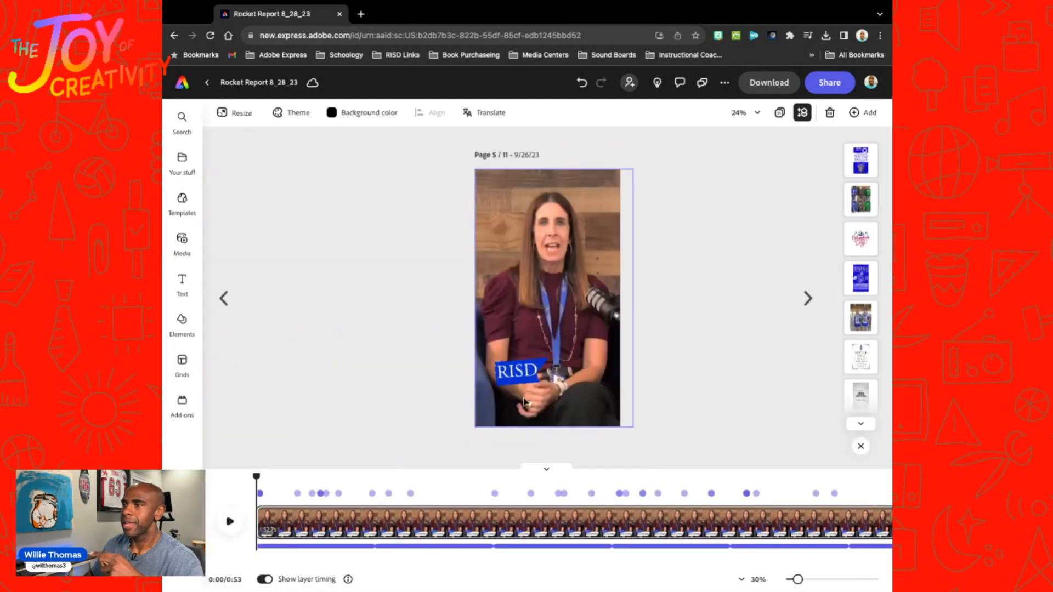
Step: Replace the background video on page 5 with the new clip of the presenter in the gray blouse
drag(257, 476, 258, 476)
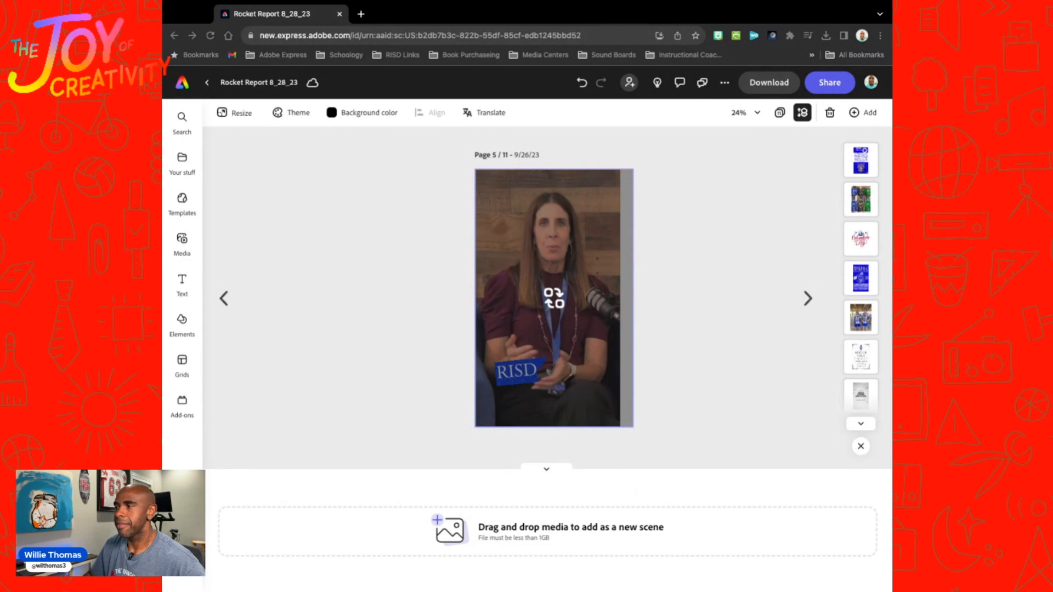
drag(554, 298, 554, 298)
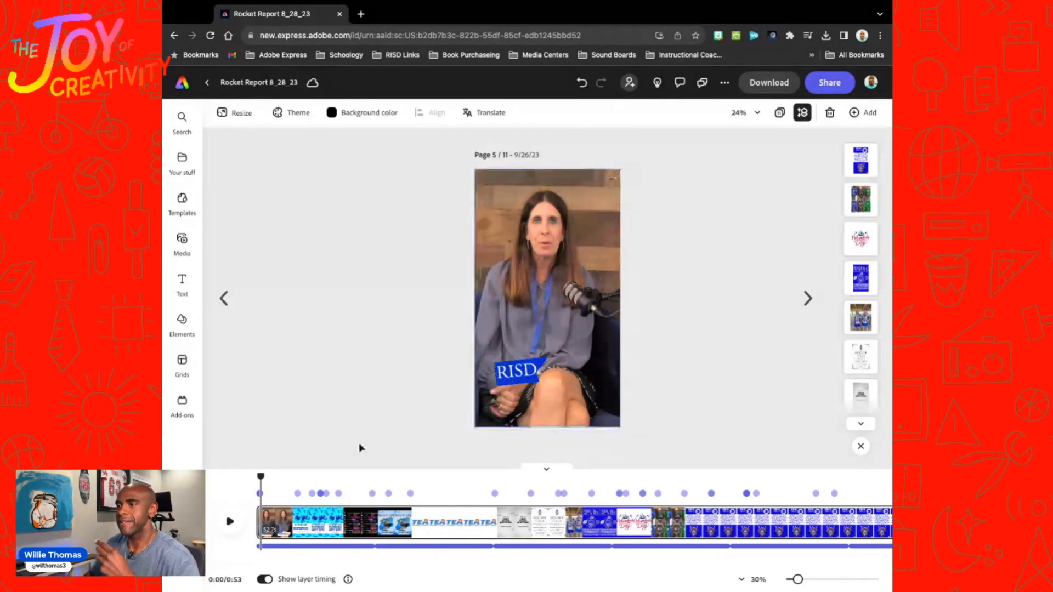
Step: Insert the FFA fundraiser Oct. 16th design from the Primary and Elementary Fundraiser file as an image at about 3 seconds
key(space)
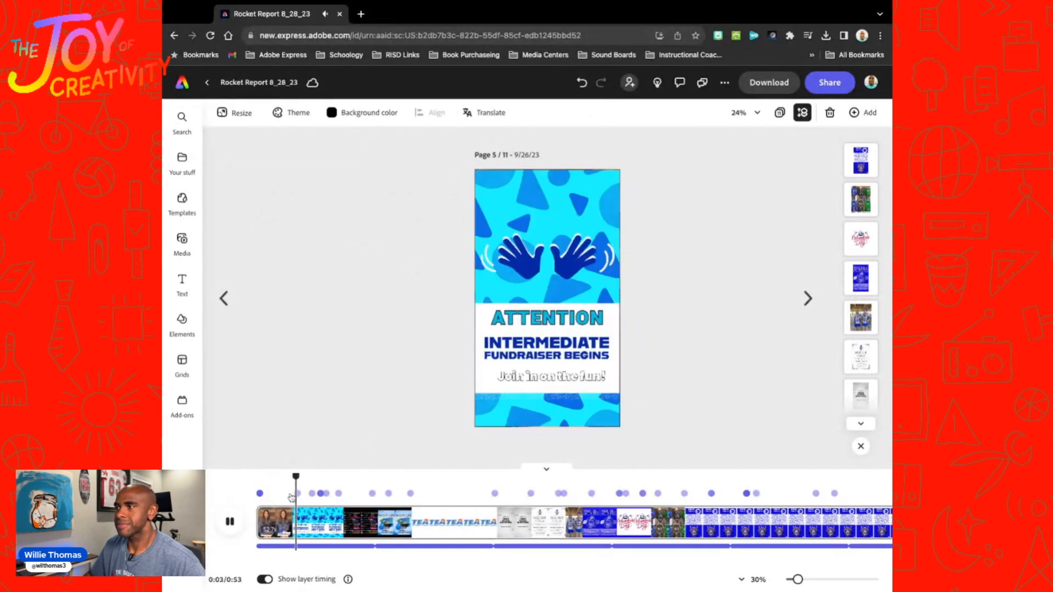
key(space)
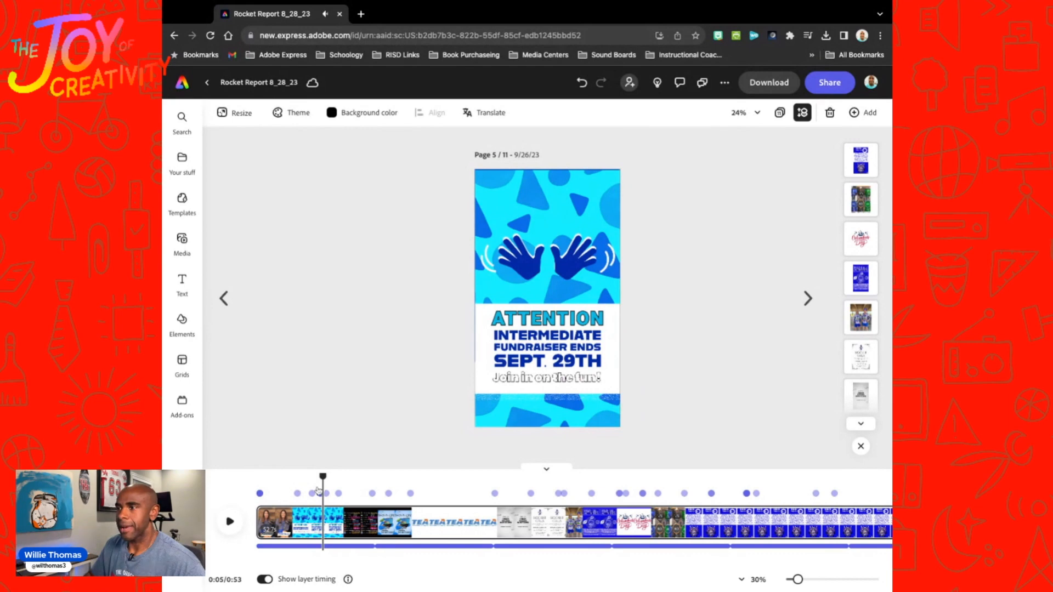
drag(321, 475, 294, 476)
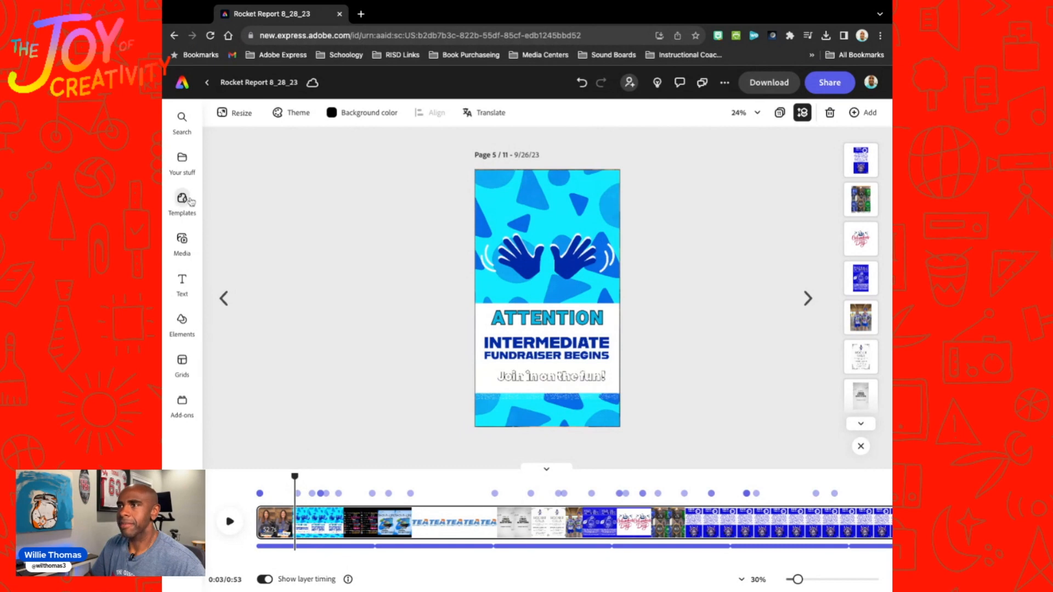
click(182, 242)
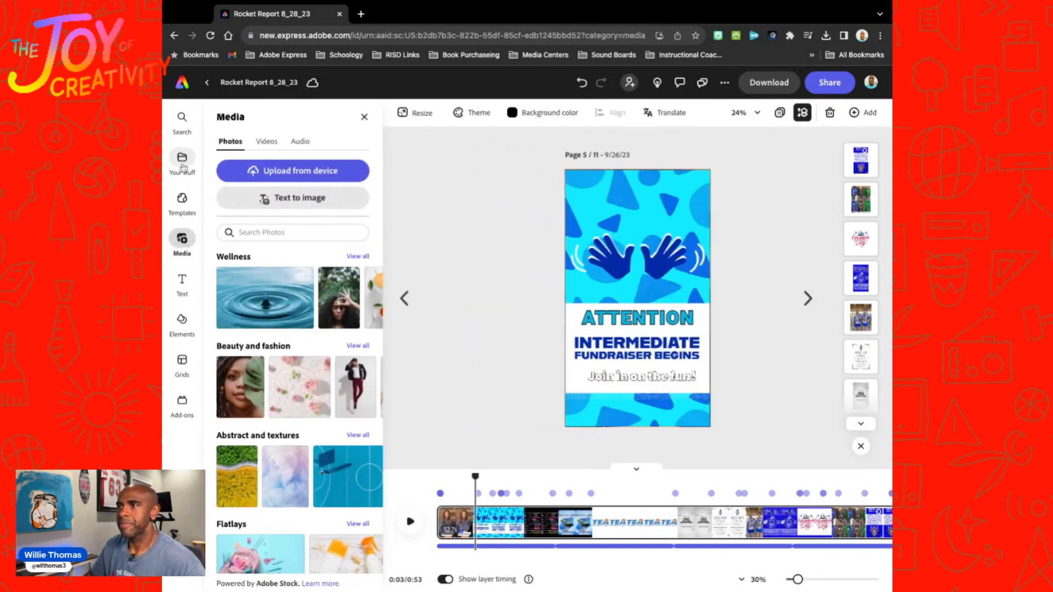
click(183, 162)
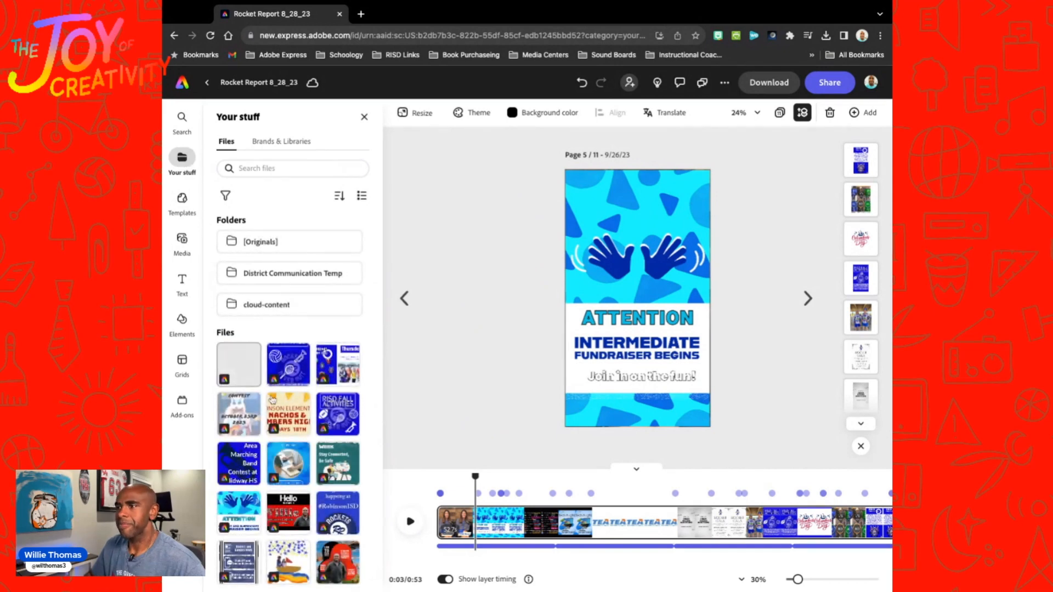
scroll(279, 357, down, 1)
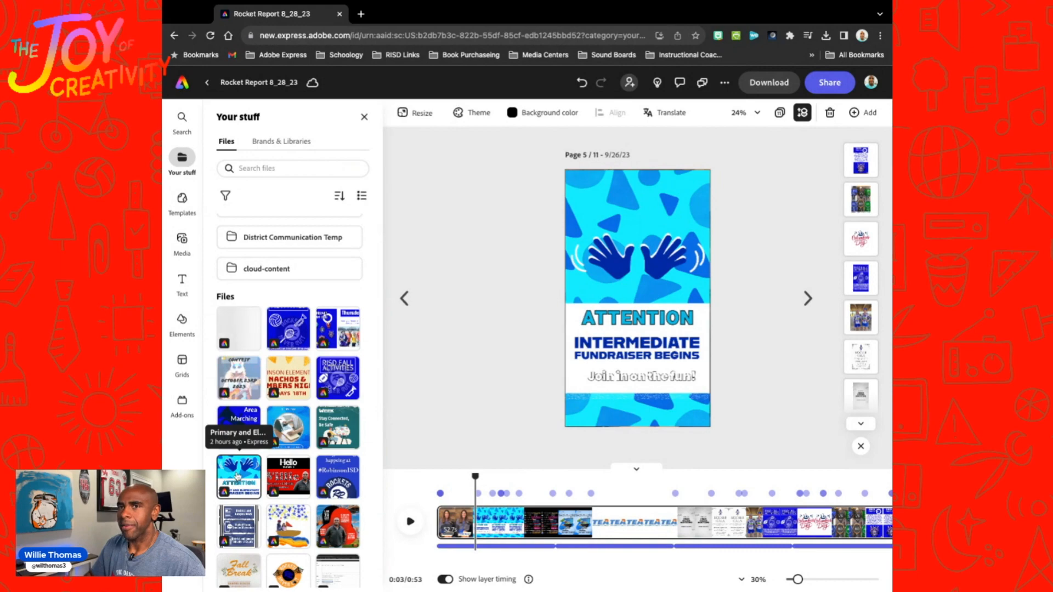
click(238, 476)
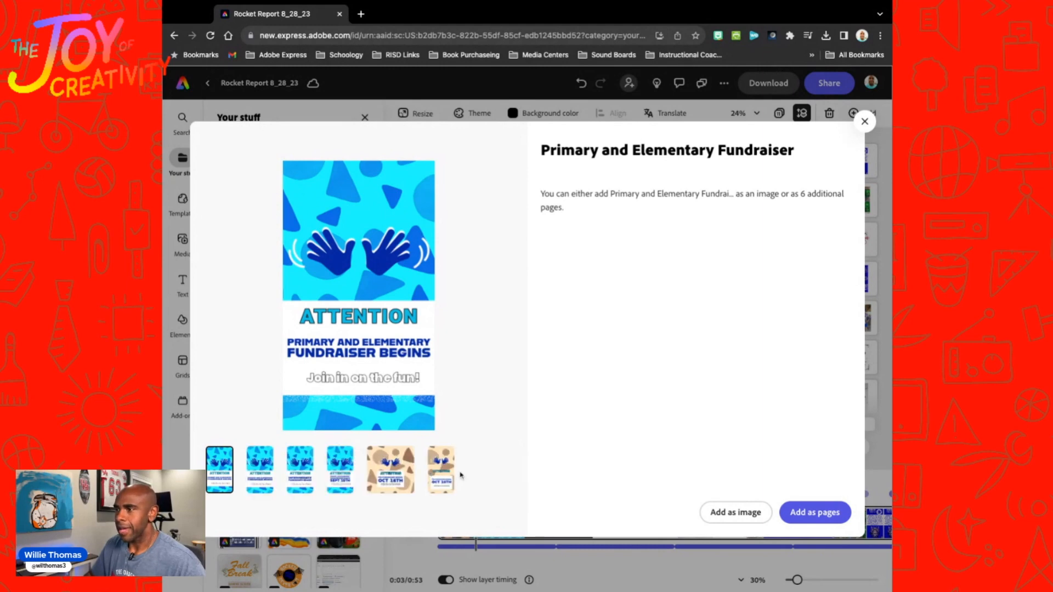
click(441, 472)
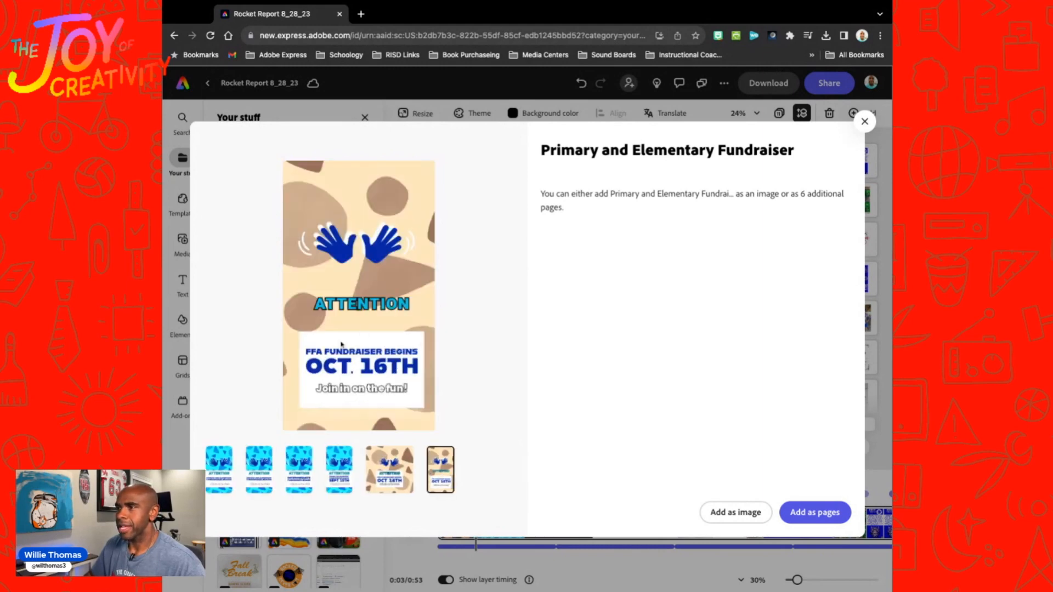
click(732, 514)
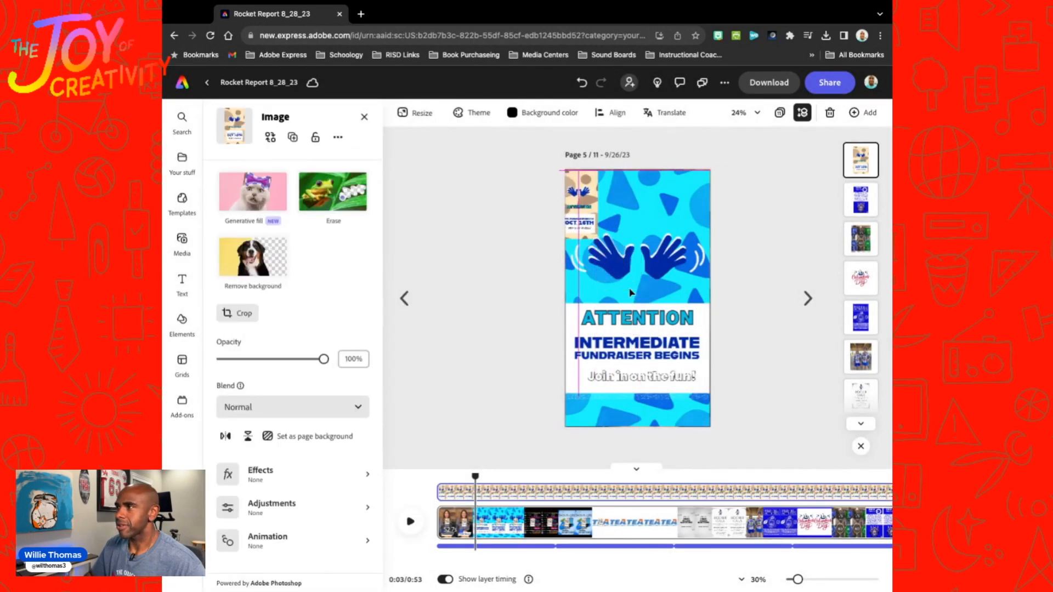
Step: Enlarge the FFA fundraiser image to cover the whole page and trim its start to about 3 seconds
drag(602, 238, 711, 427)
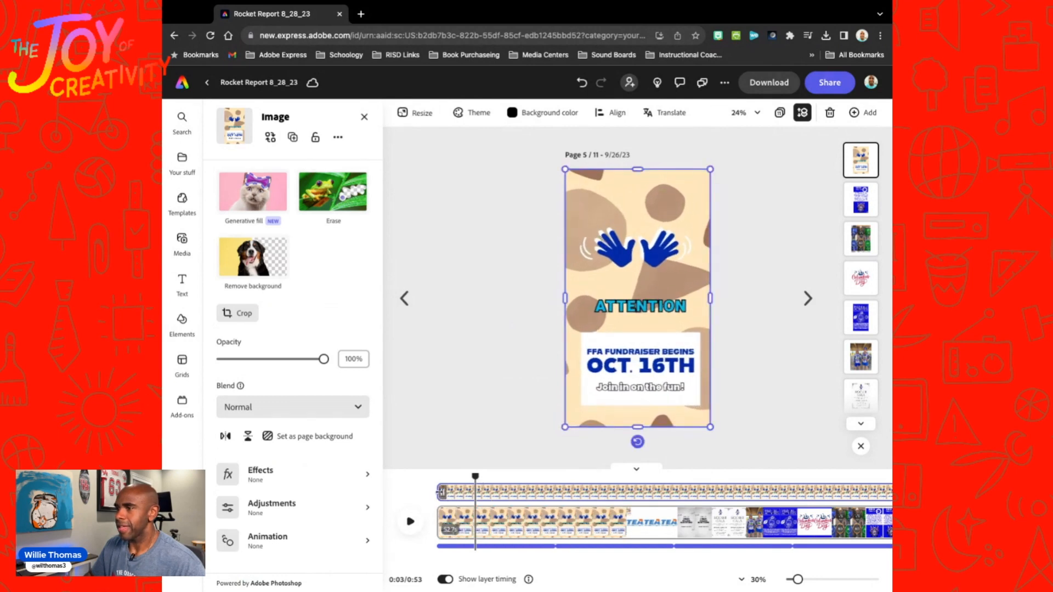
drag(441, 492, 476, 492)
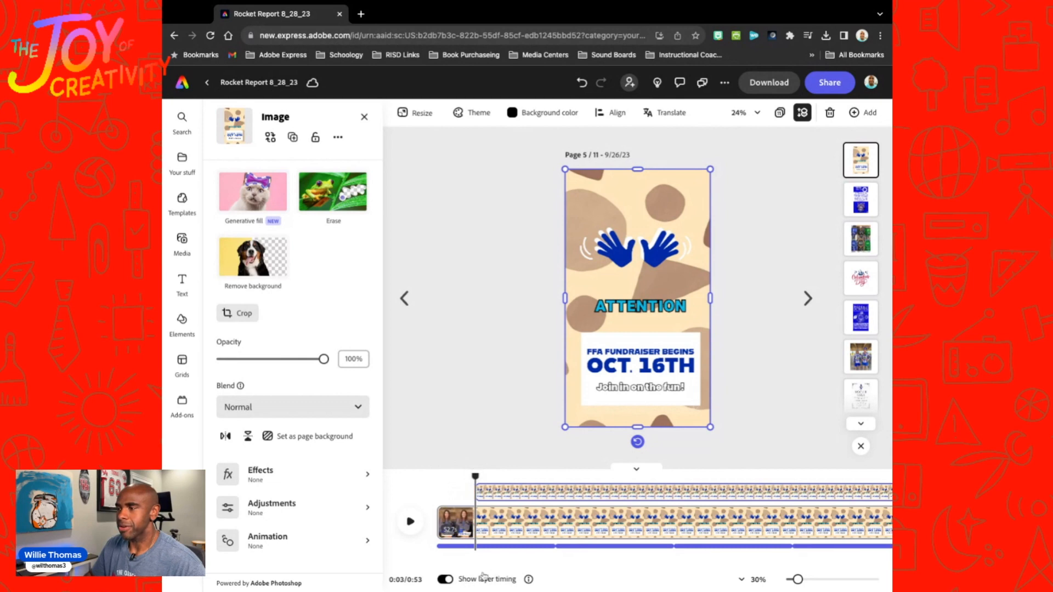
drag(474, 477, 436, 476)
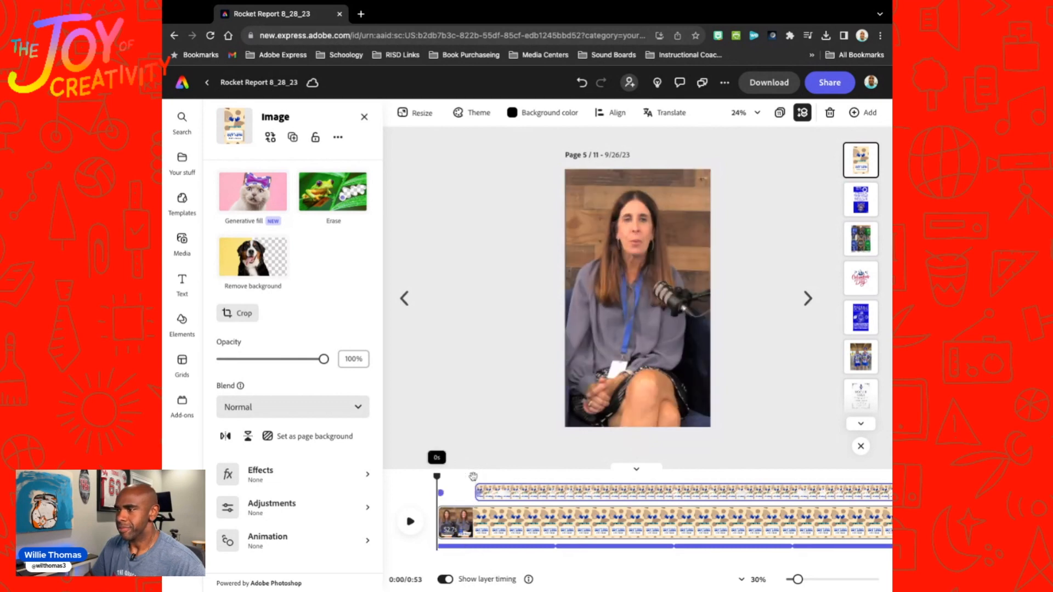
key(space)
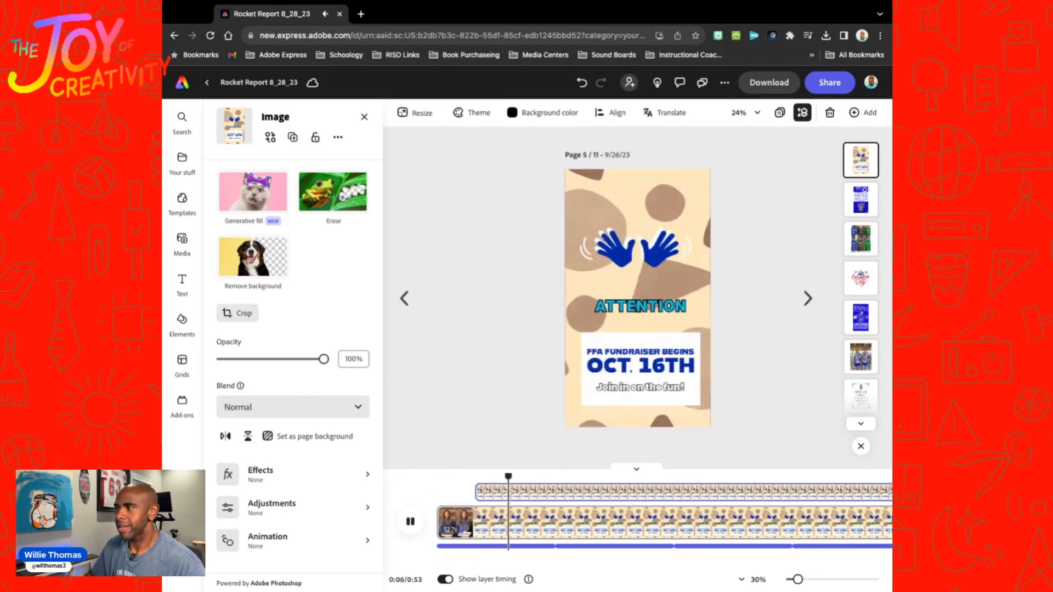
key(space)
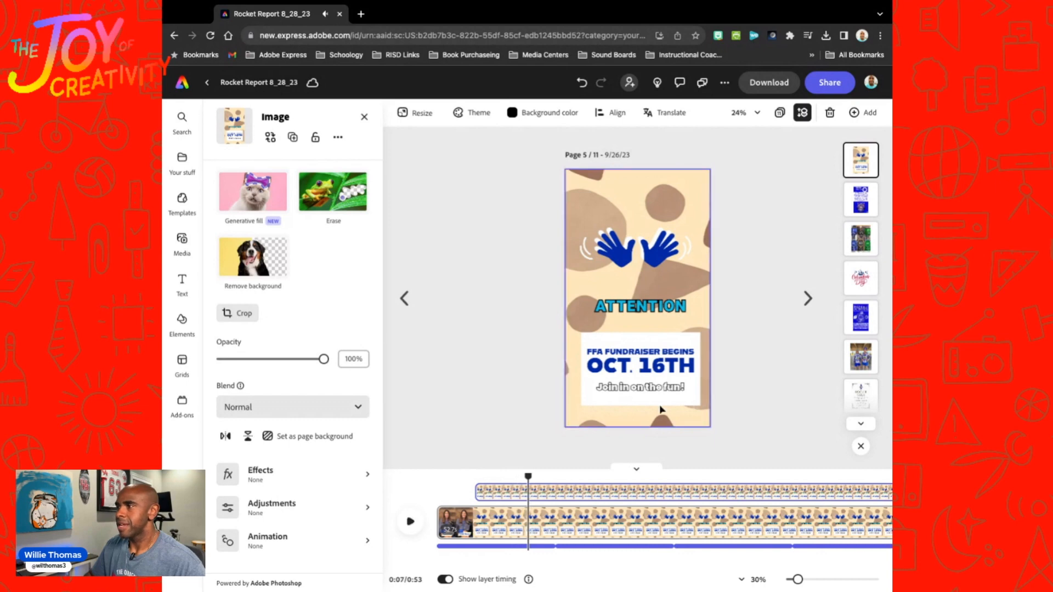
Step: Delete the old Intermediate Fundraiser Begins image that appears at about 3 seconds on page 5
click(473, 480)
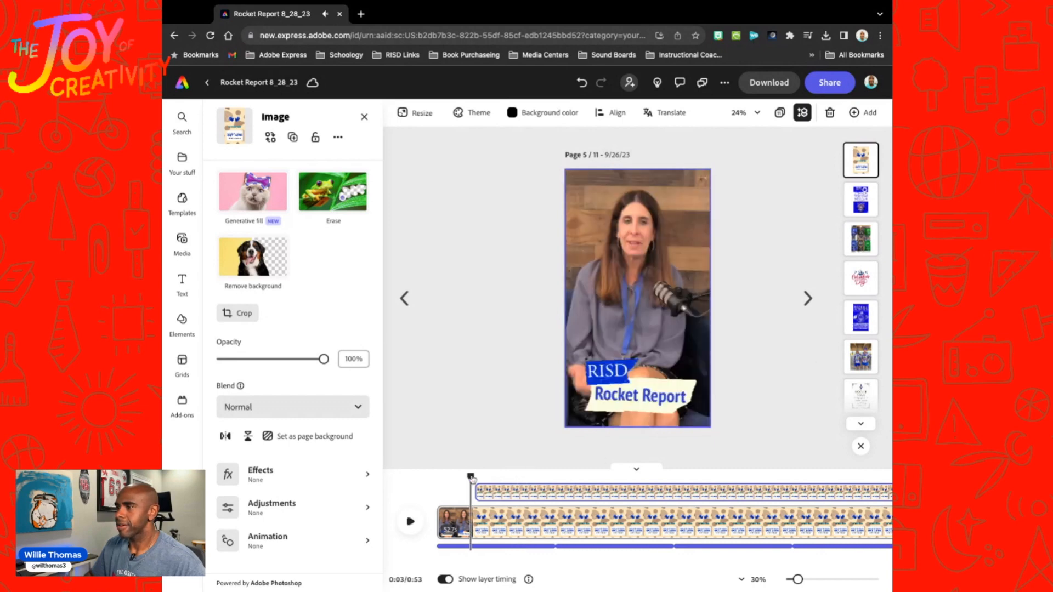
drag(471, 477, 475, 477)
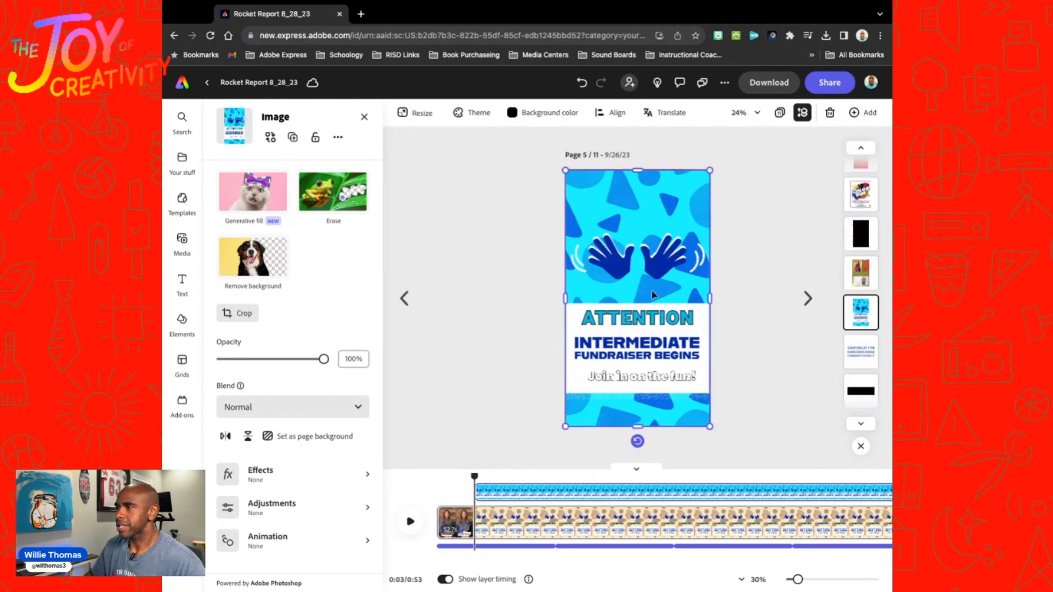
key(Delete)
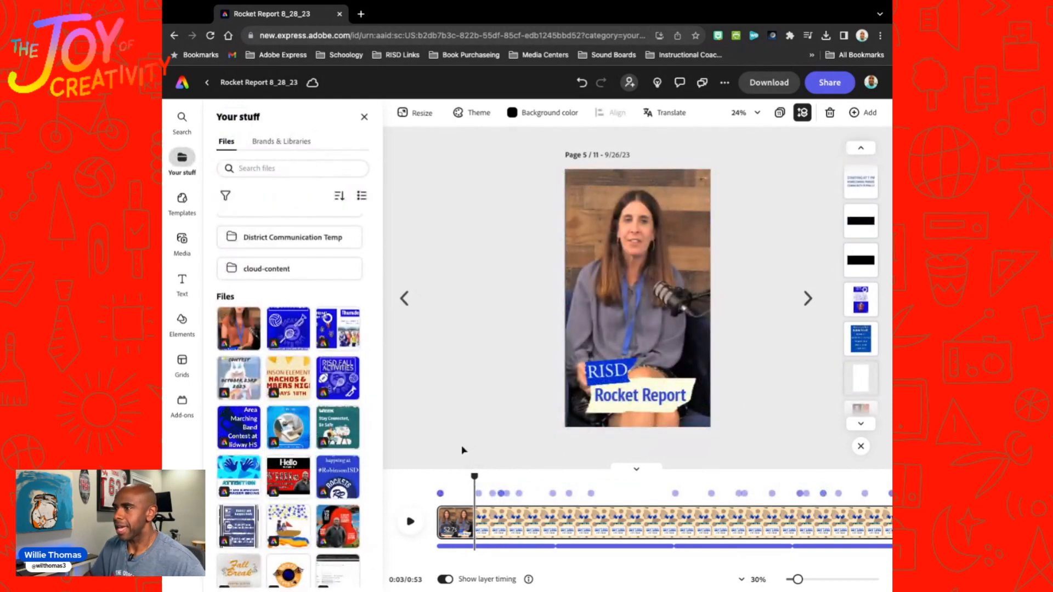
Step: Play the video up to about 7 seconds and insert the Digital Citi Week design there as an image
key(space)
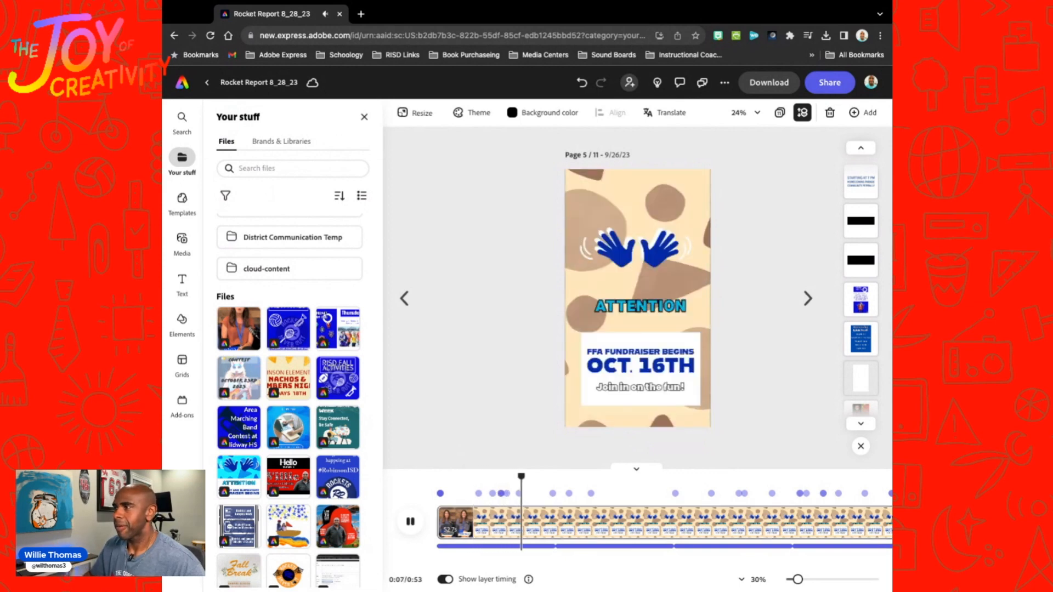
key(space)
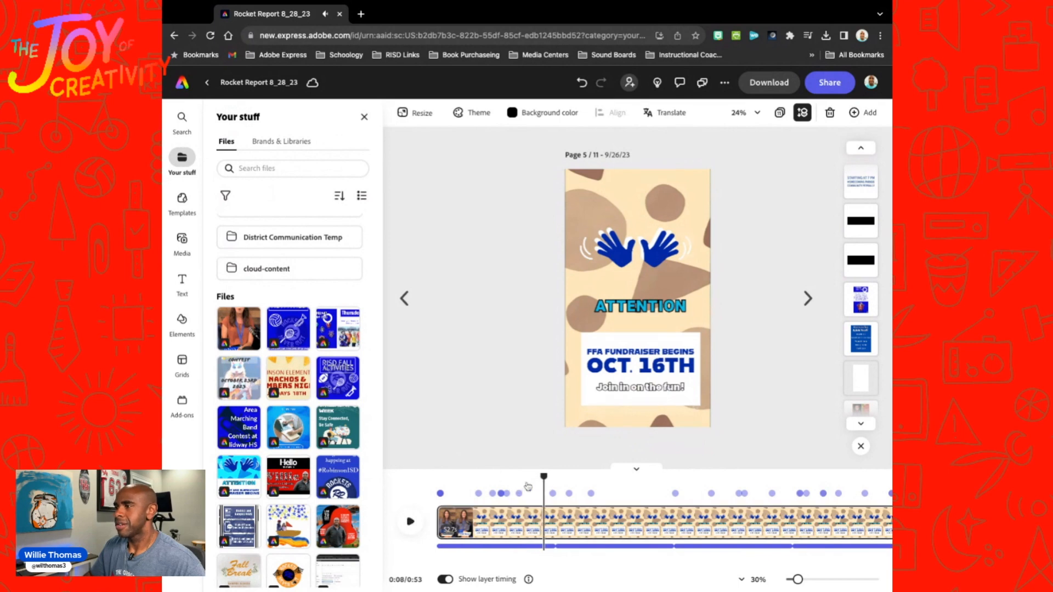
drag(542, 477, 479, 476)
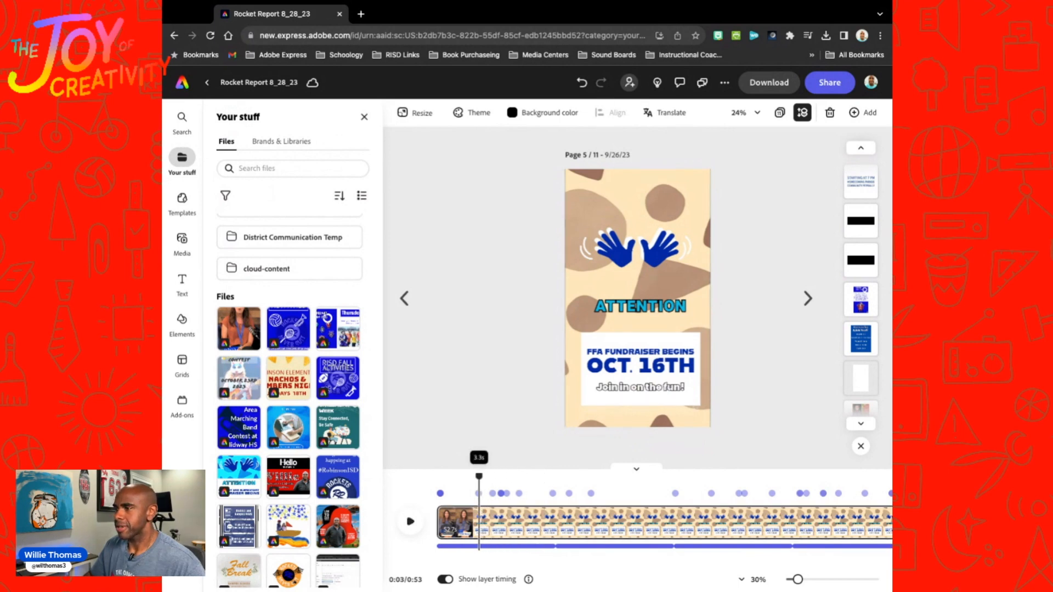
key(space)
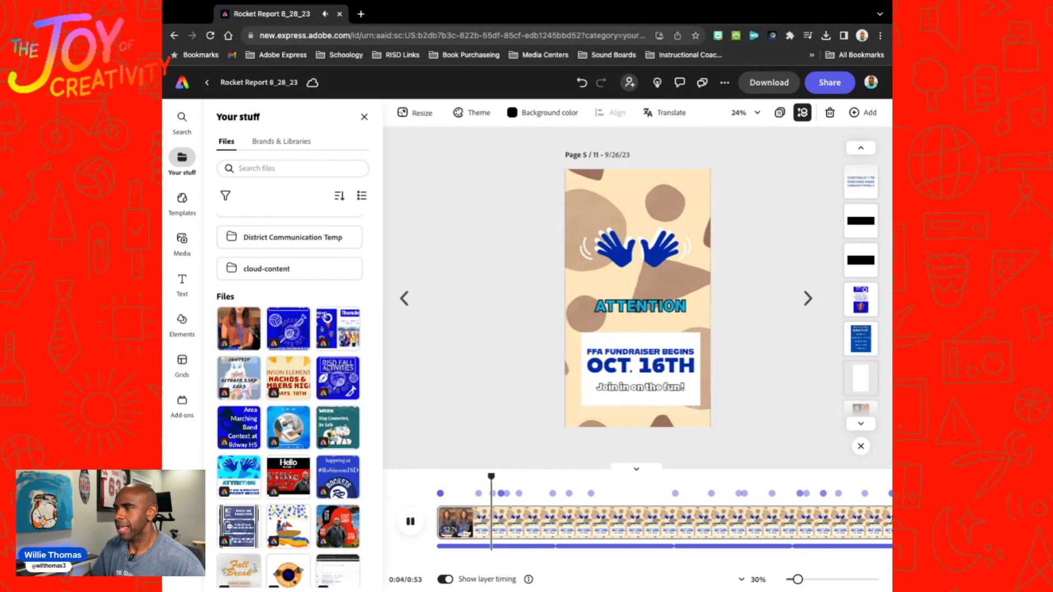
key(space)
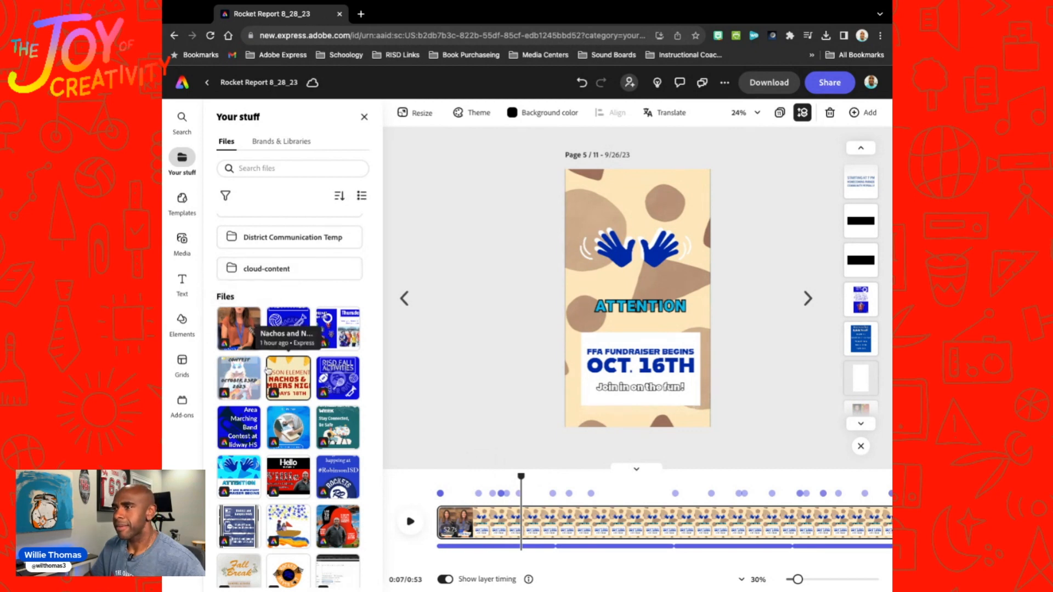
scroll(267, 370, down, 1)
scroll(269, 368, down, 1)
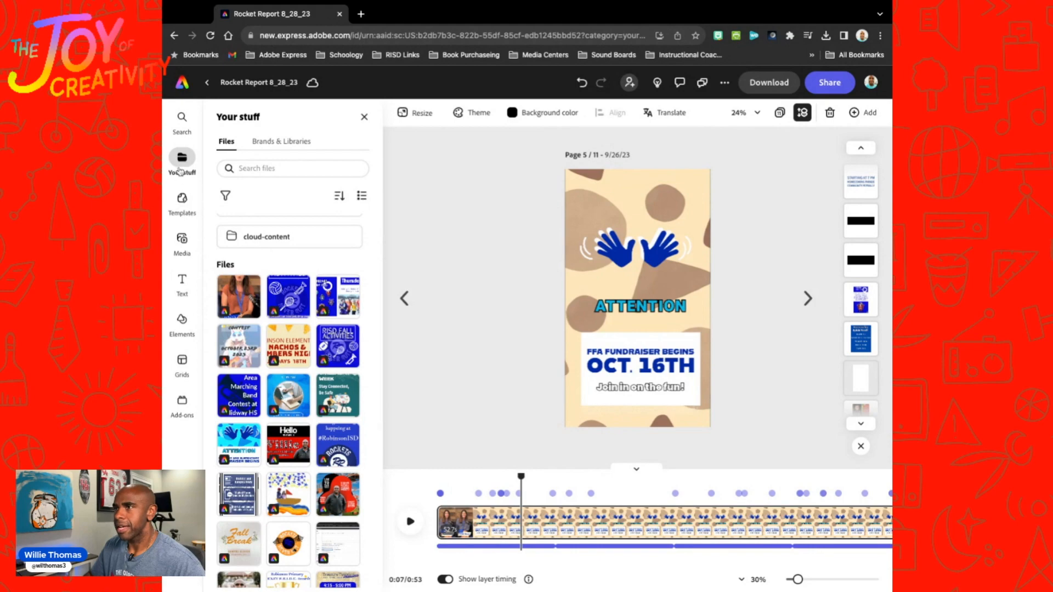
click(338, 387)
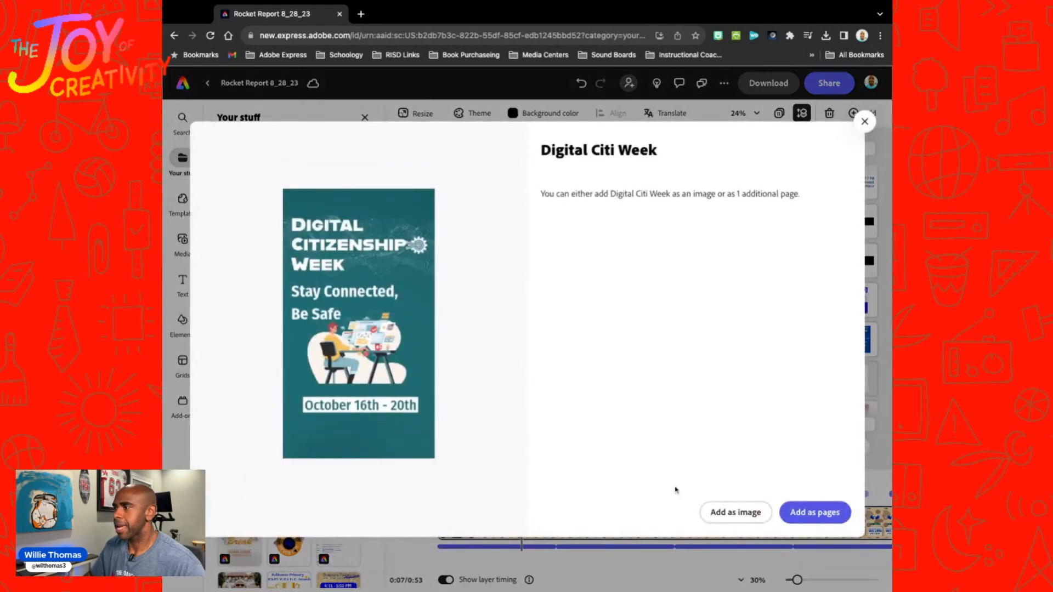
click(735, 513)
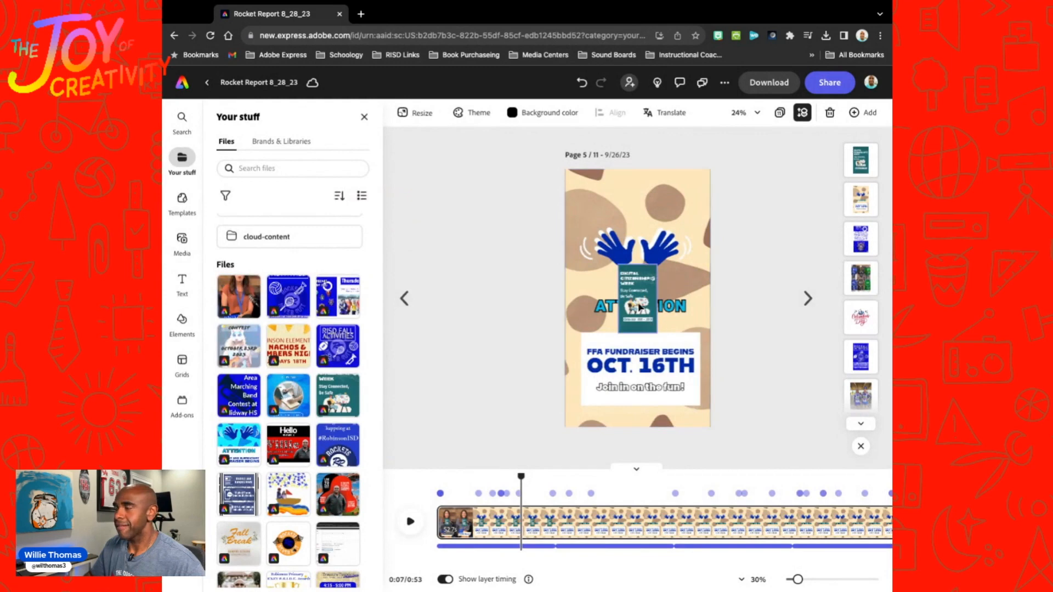
Step: Enlarge the Digital Citizenship Week image to cover the page from about 7 seconds and preview the sequence
mouse_move(641, 307)
mouse_down()
mouse_move(586, 213)
mouse_move(711, 428)
mouse_up()
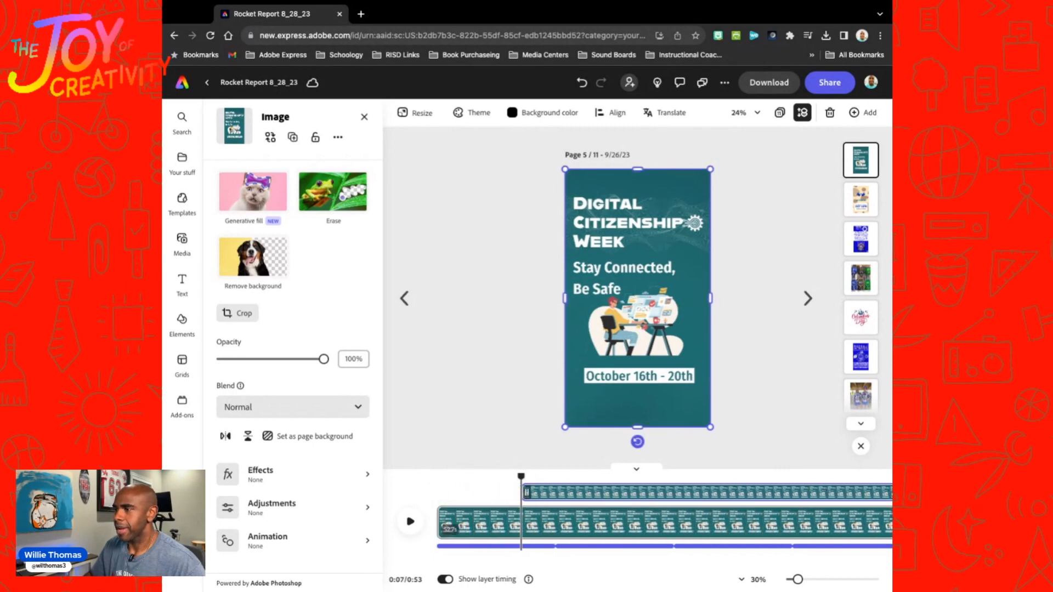
drag(522, 478, 464, 478)
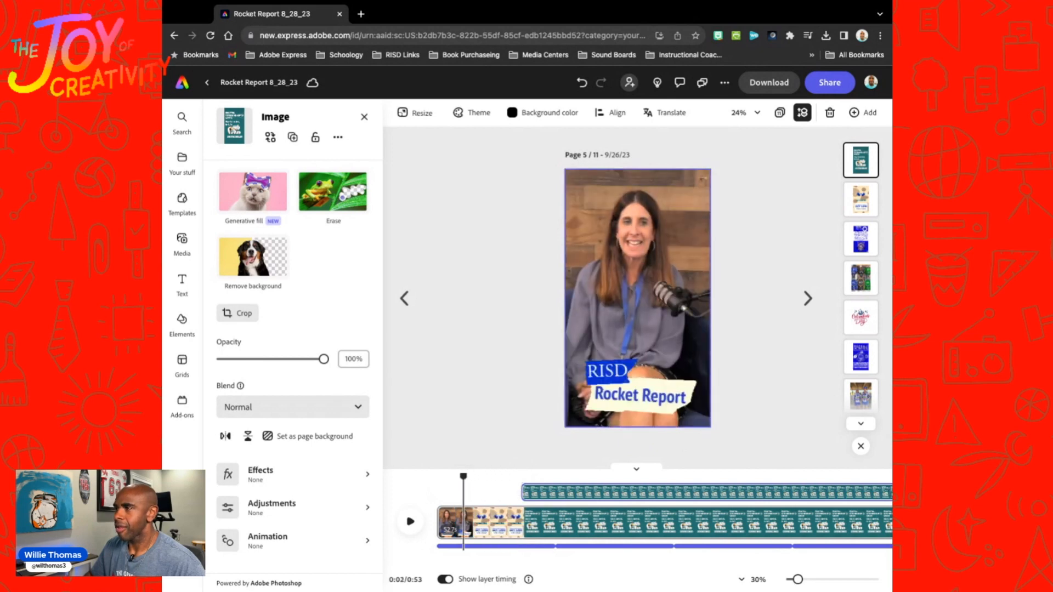
key(space)
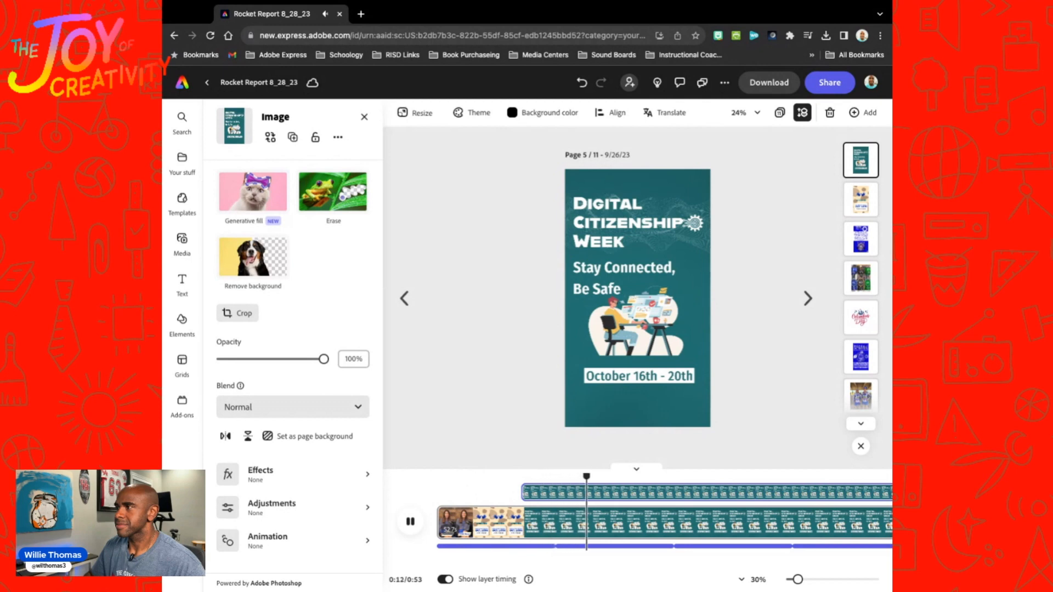
key(space)
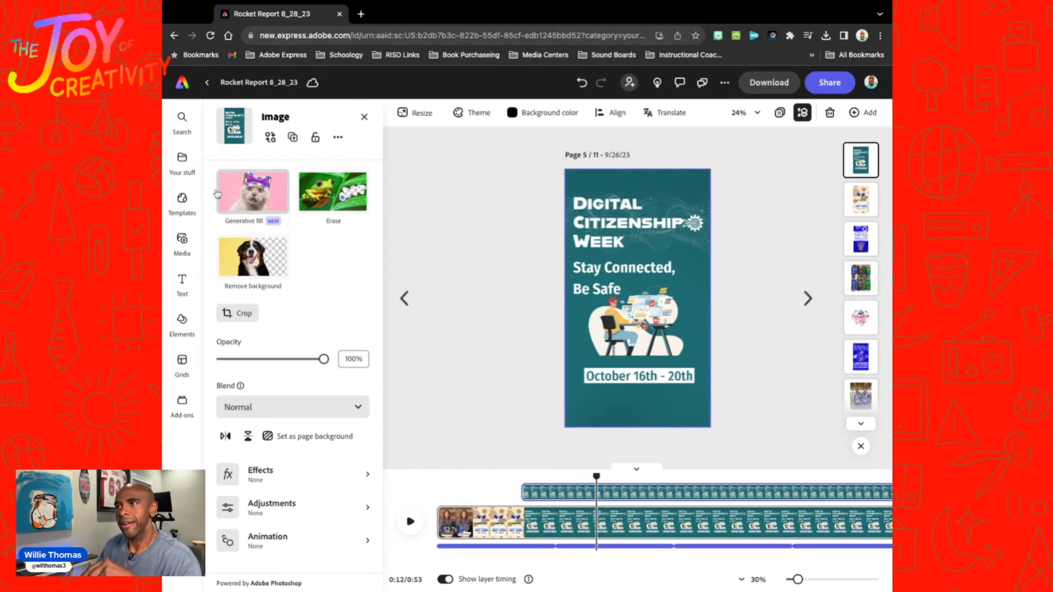
Step: Look through the saved files by previewing the RISD Fall Activities and Primary and Elementary Fundraiser designs without adding them
click(181, 171)
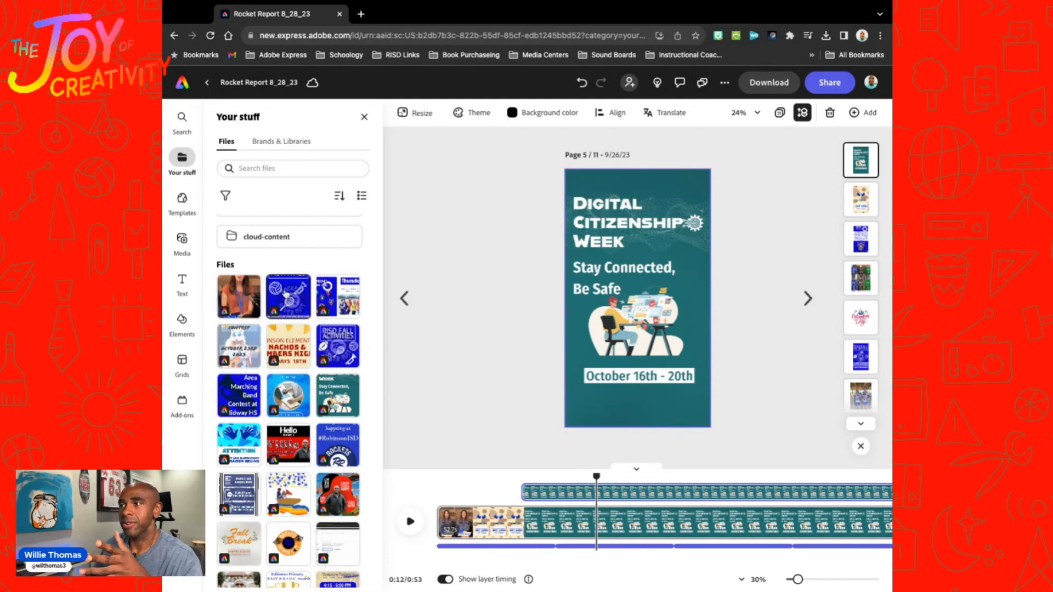
click(285, 295)
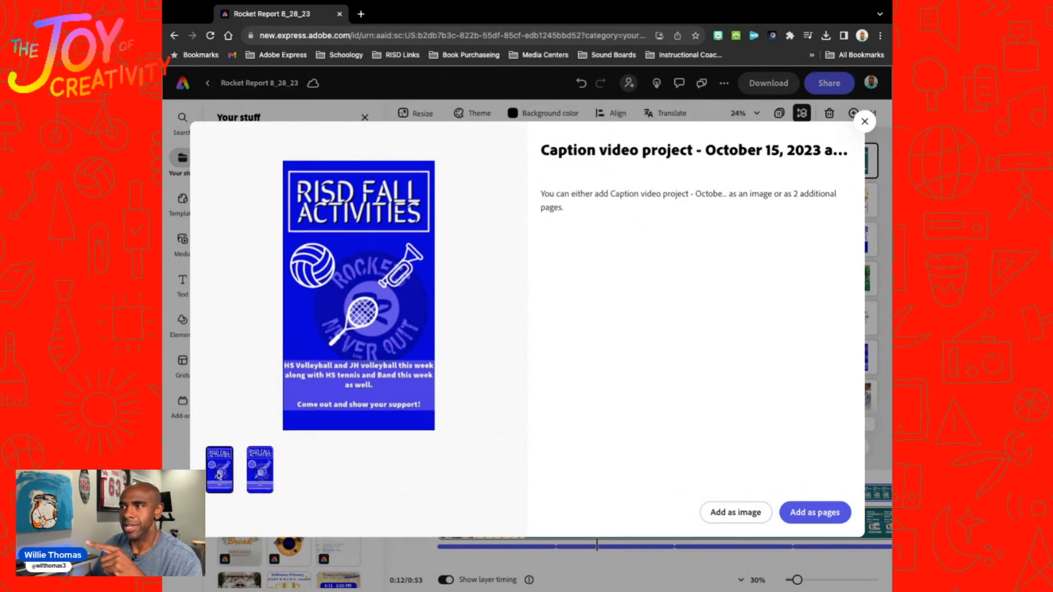
click(267, 477)
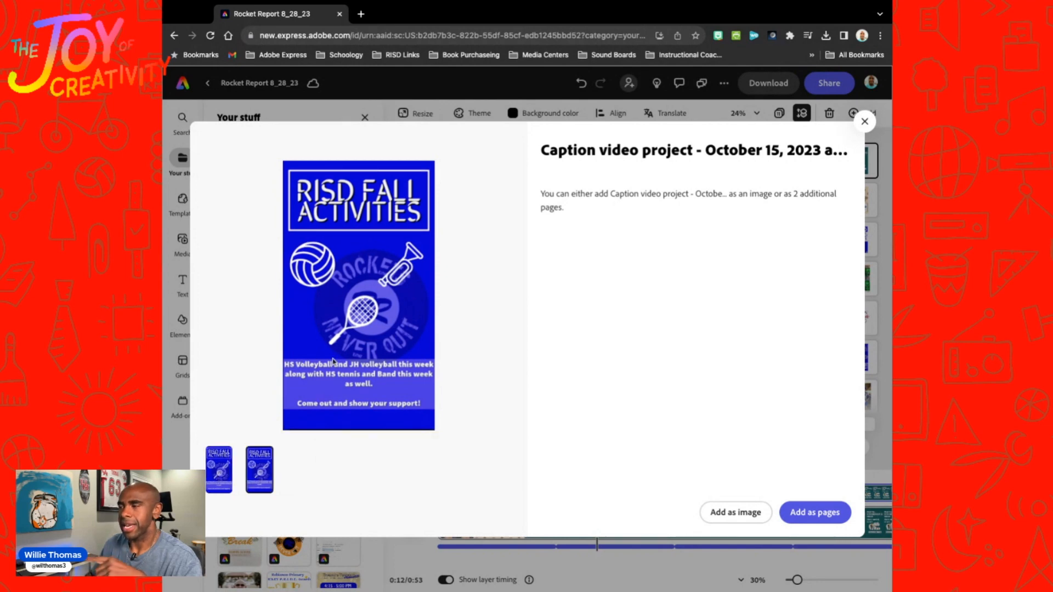
click(865, 123)
click(244, 441)
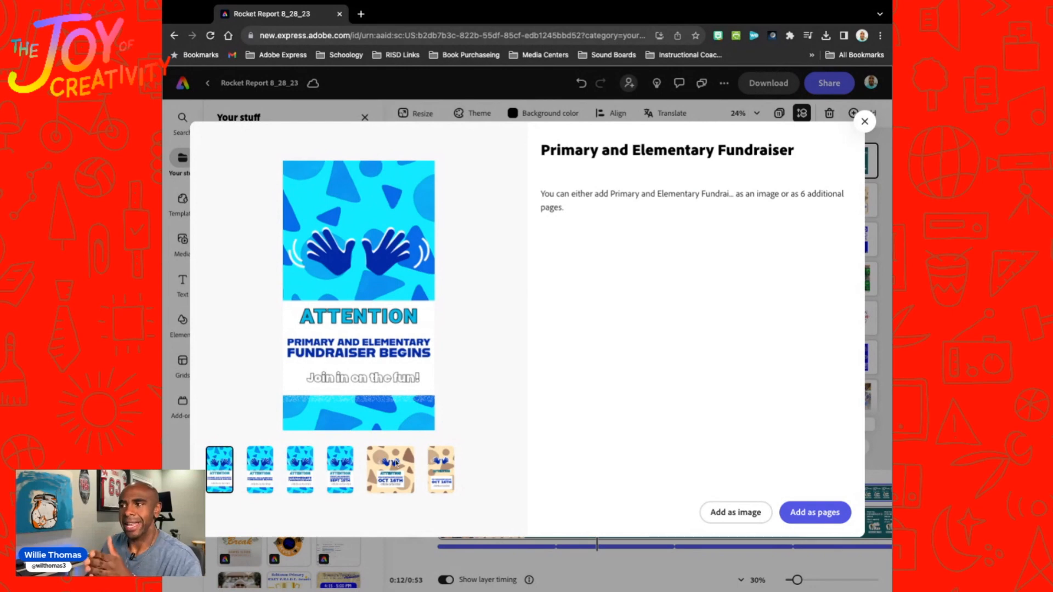
click(396, 464)
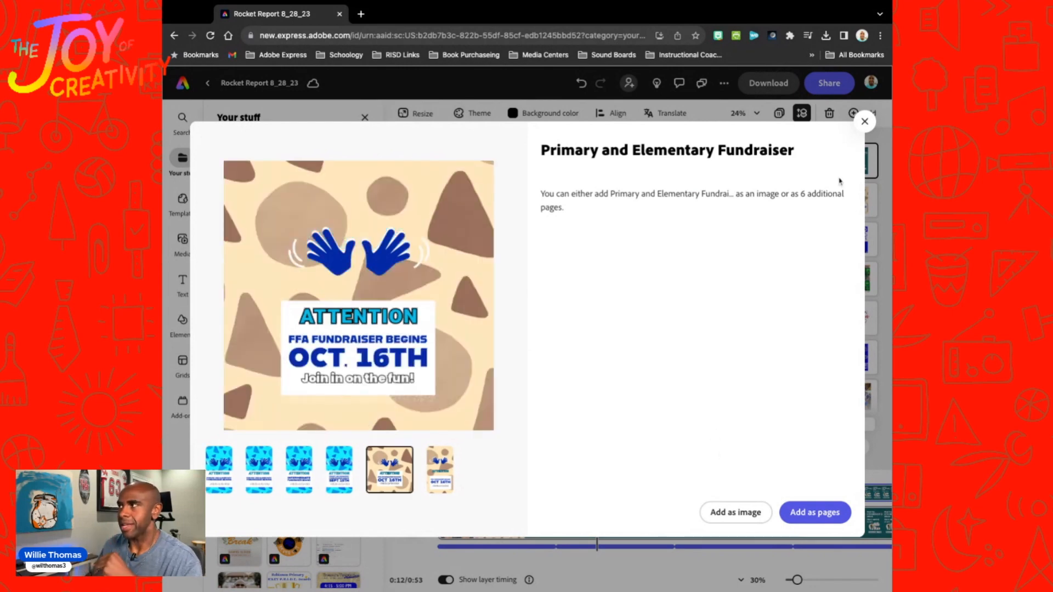
click(865, 122)
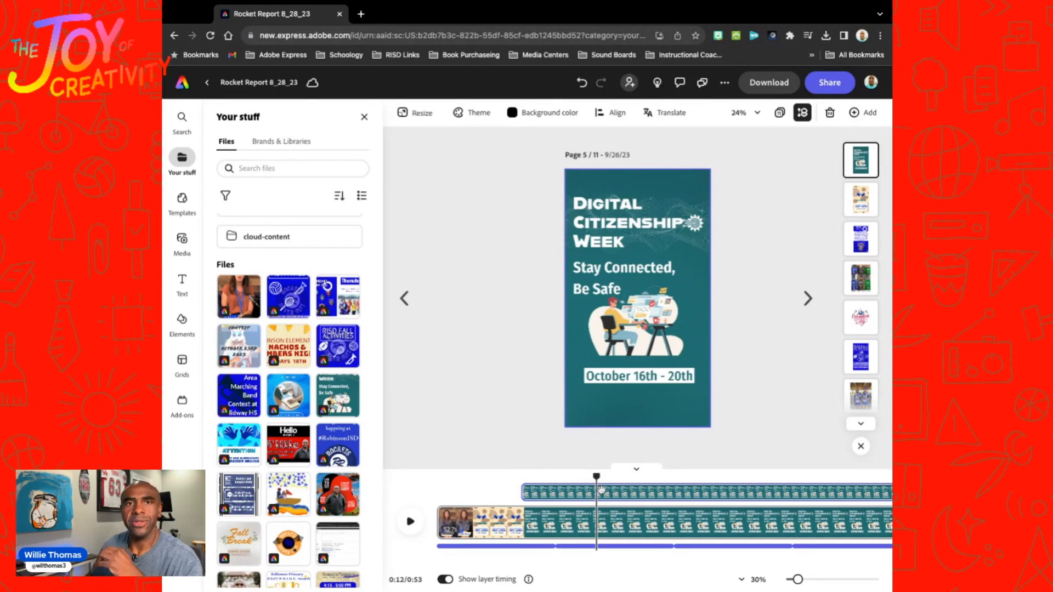
Step: Check the download options for the selected page, then dismiss them without exporting
click(485, 405)
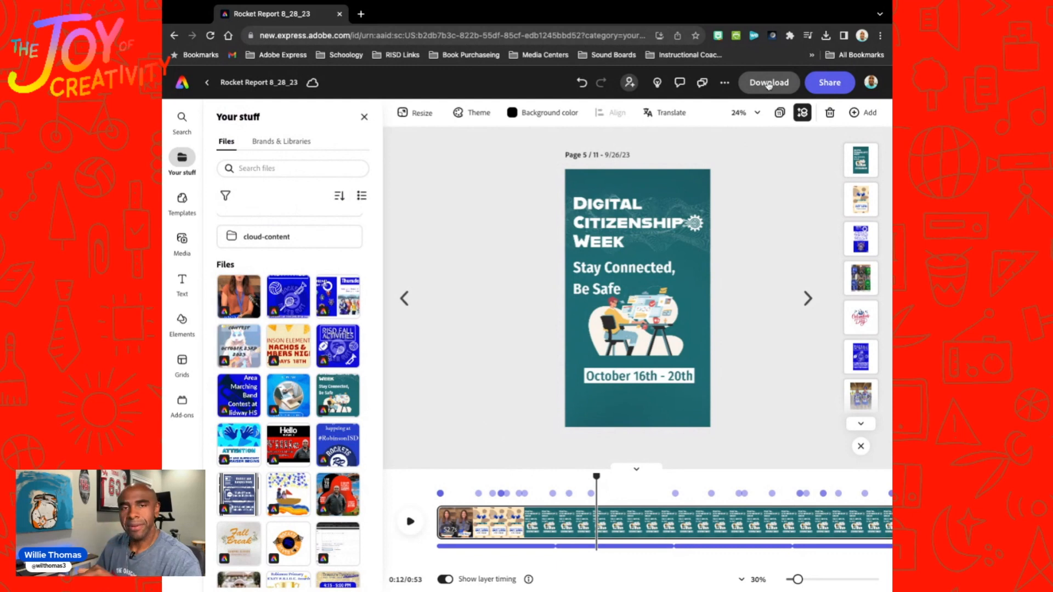
click(768, 84)
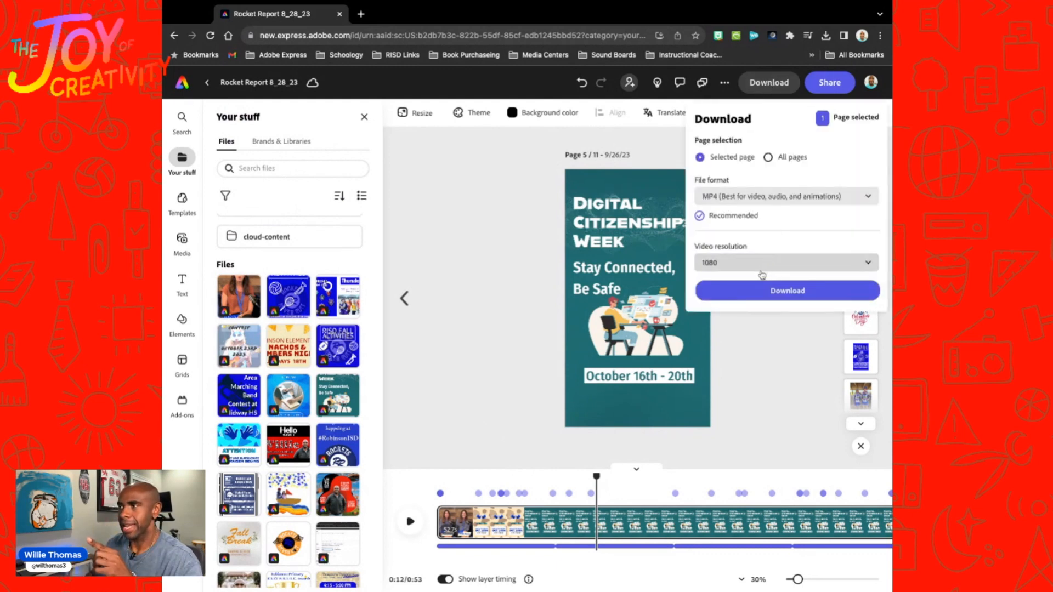
click(514, 293)
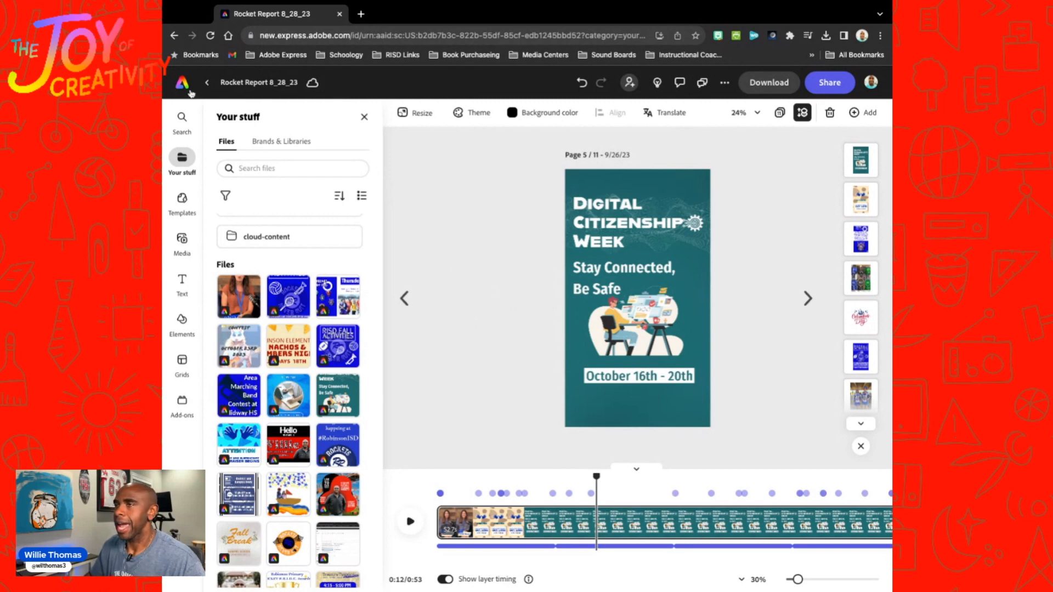
Step: Return to the home page, start the Caption video quick action, and load the finished Rocket Report video into it
click(182, 83)
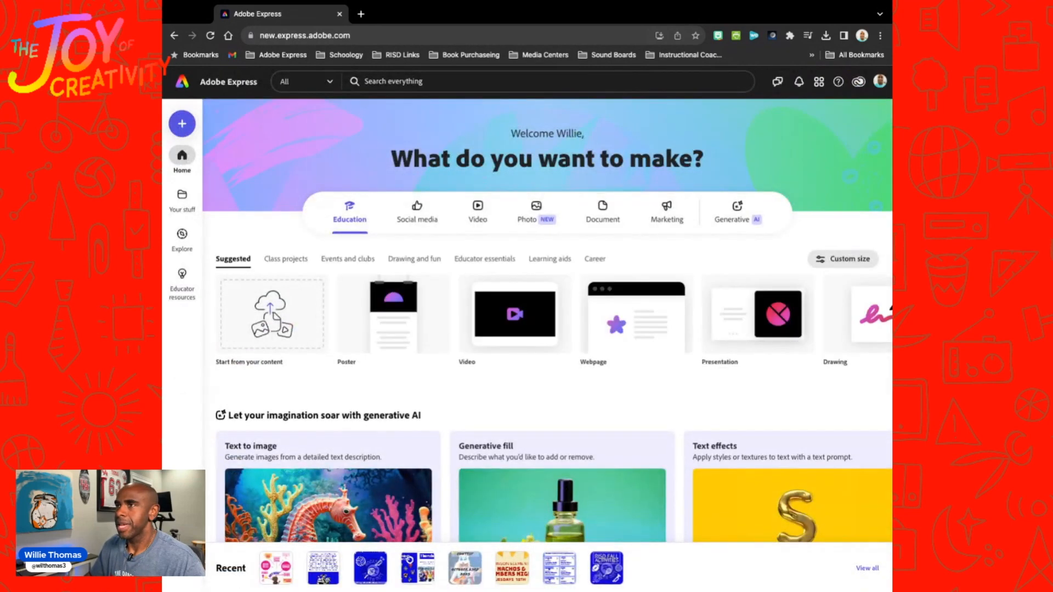
scroll(373, 357, down, 3)
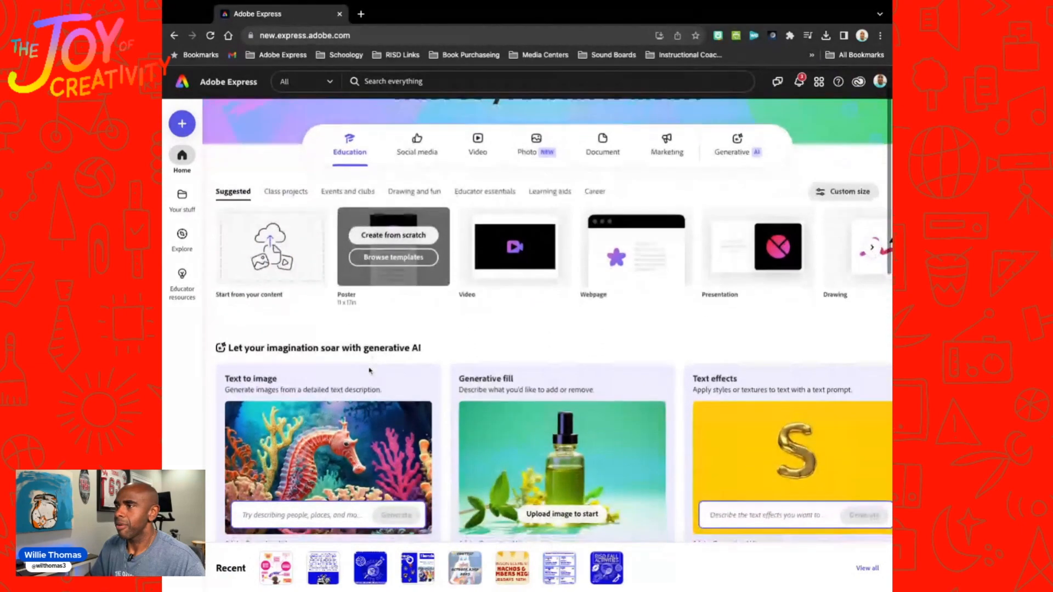
scroll(369, 370, up, 2)
scroll(369, 371, down, 4)
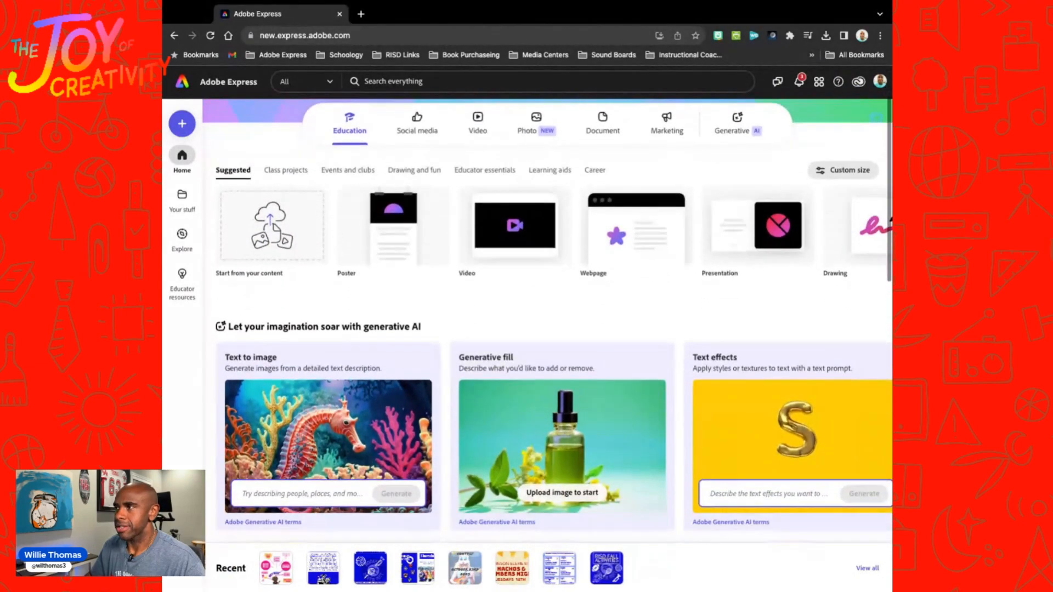
scroll(369, 371, down, 3)
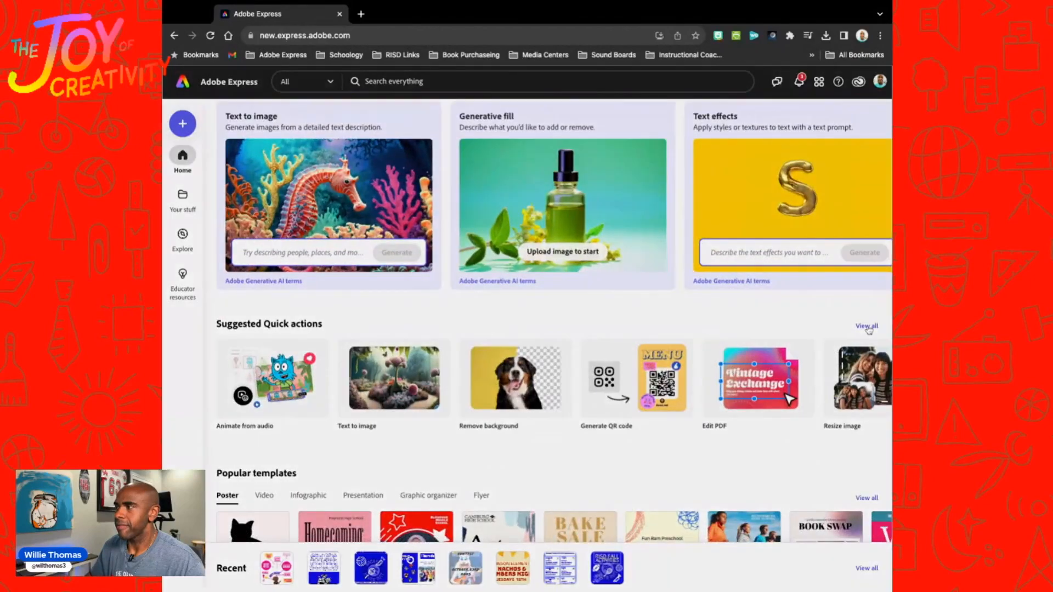
click(867, 327)
scroll(538, 347, down, 4)
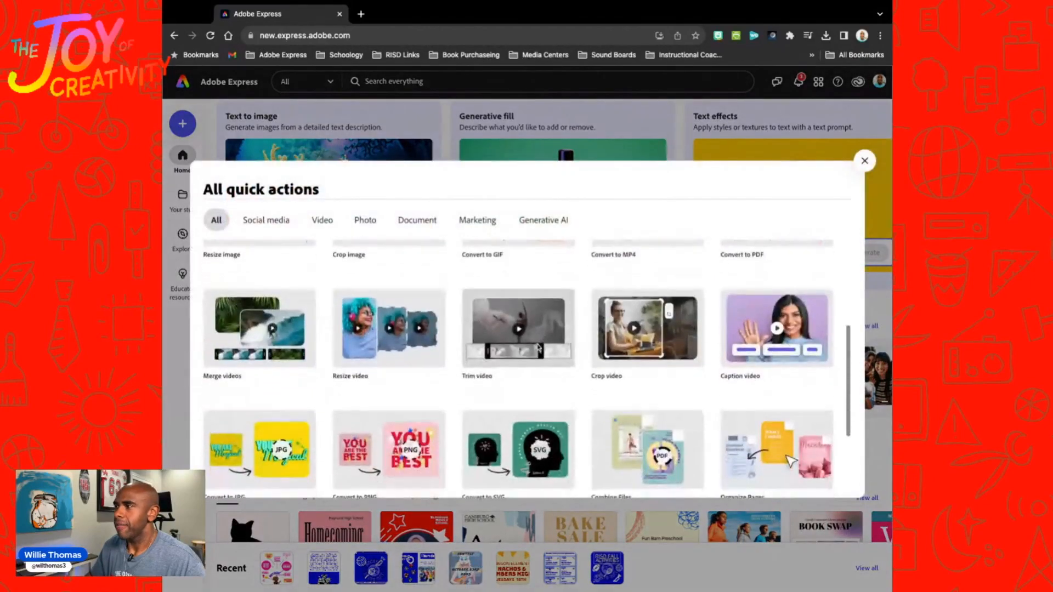
click(793, 325)
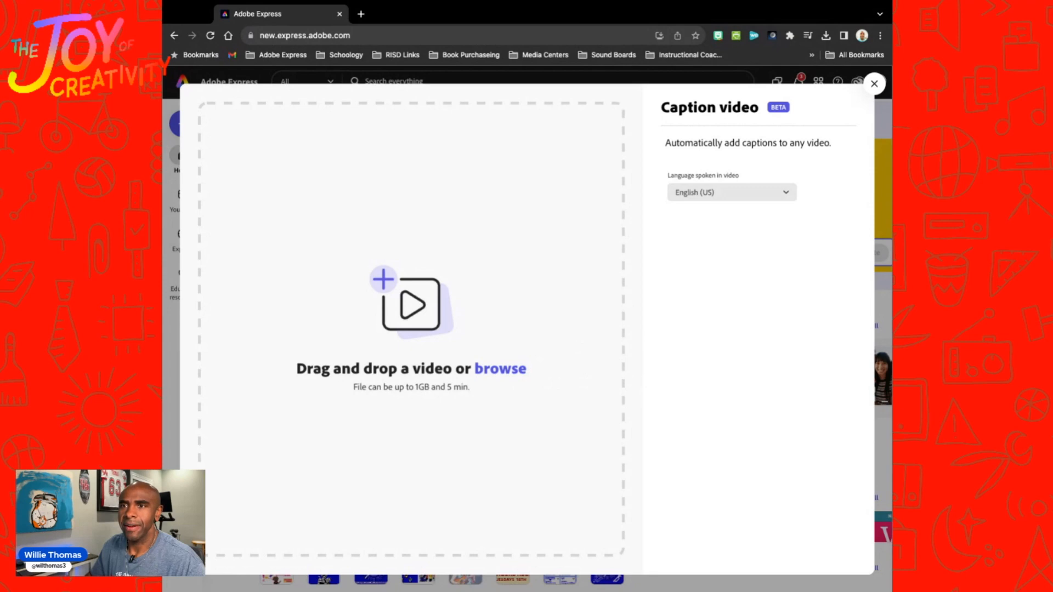
drag(620, 329, 411, 329)
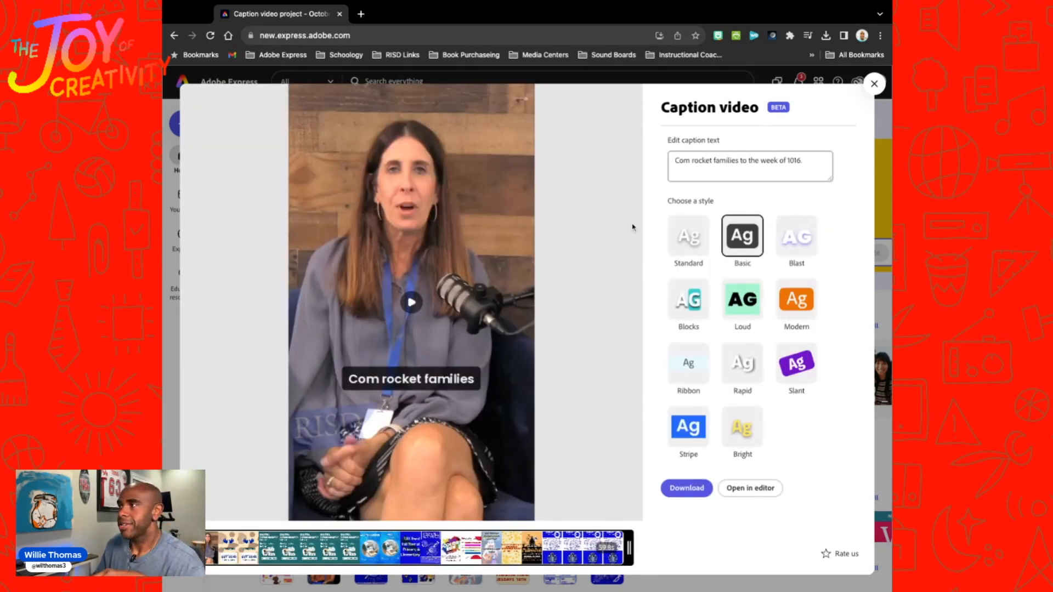
Step: Correct the first word of the opening caption to "Welcome"
click(690, 165)
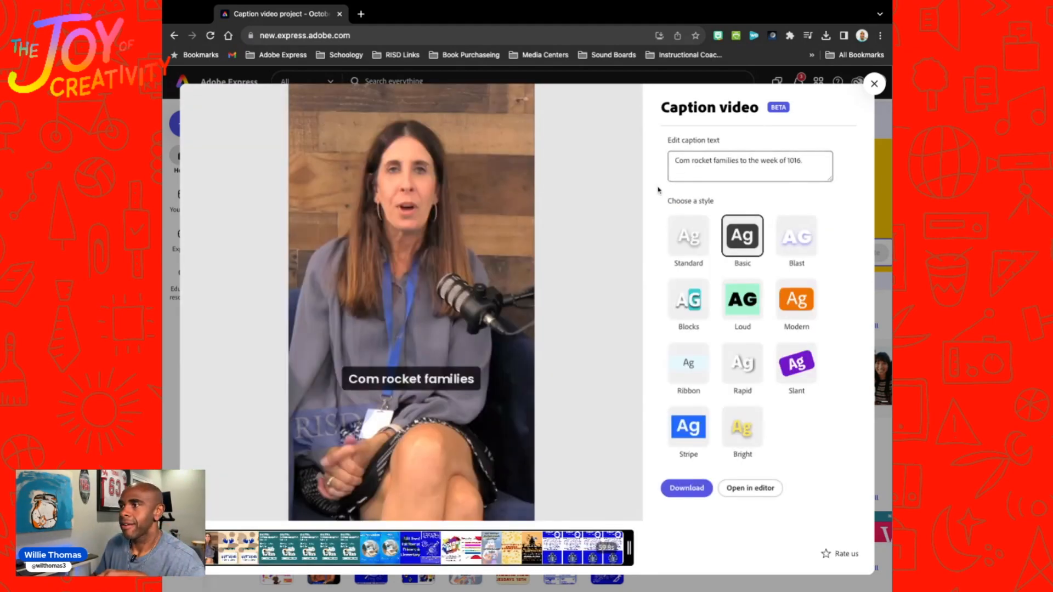
click(690, 160)
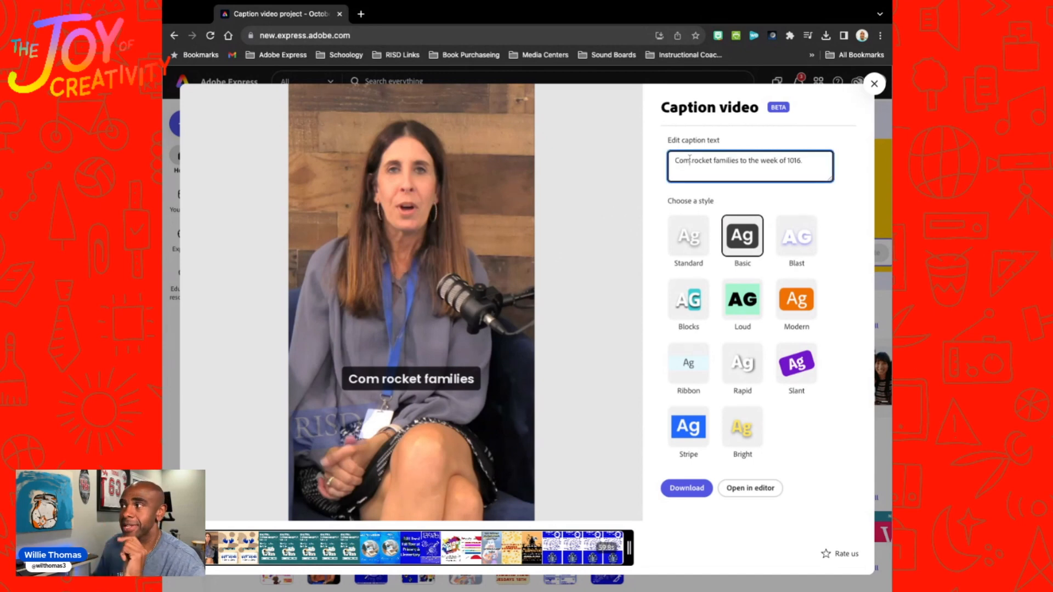
key(BackSpace)
key(BackSpace)
key(BackSpace)
text(Welcom)
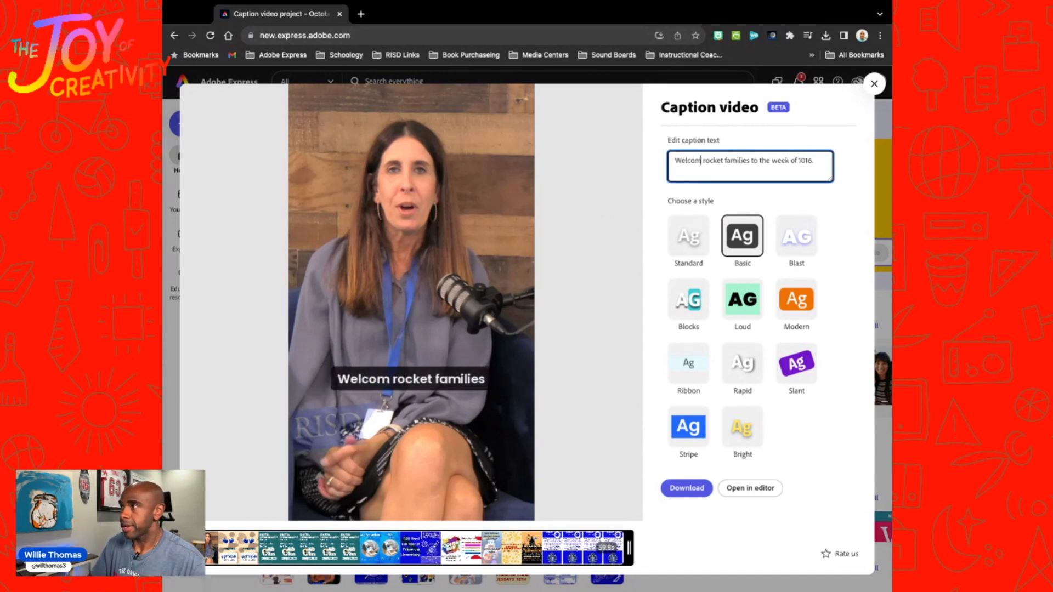
text(e)
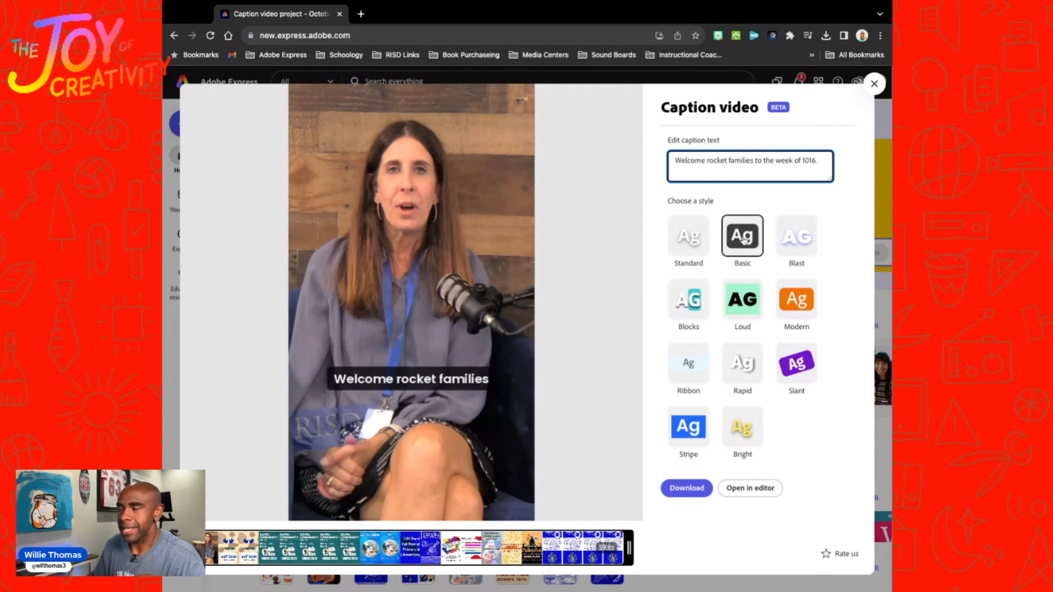
Step: Try the Loud caption style on the video and switch back to Basic
click(744, 315)
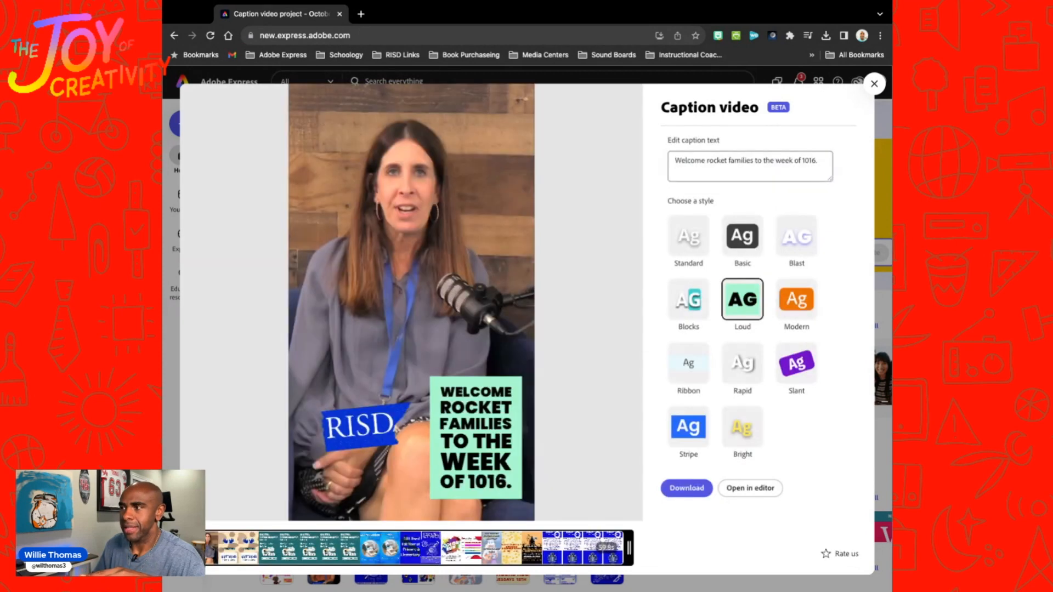
click(745, 239)
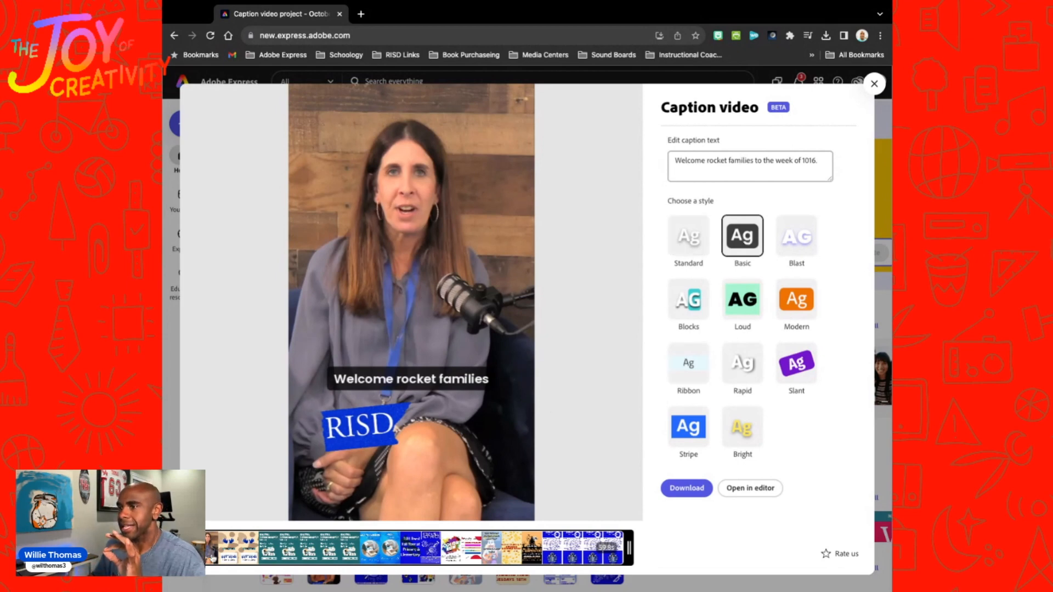
Step: Play the captioned video, return to the opening caption, and correct its date to 10/16
click(411, 306)
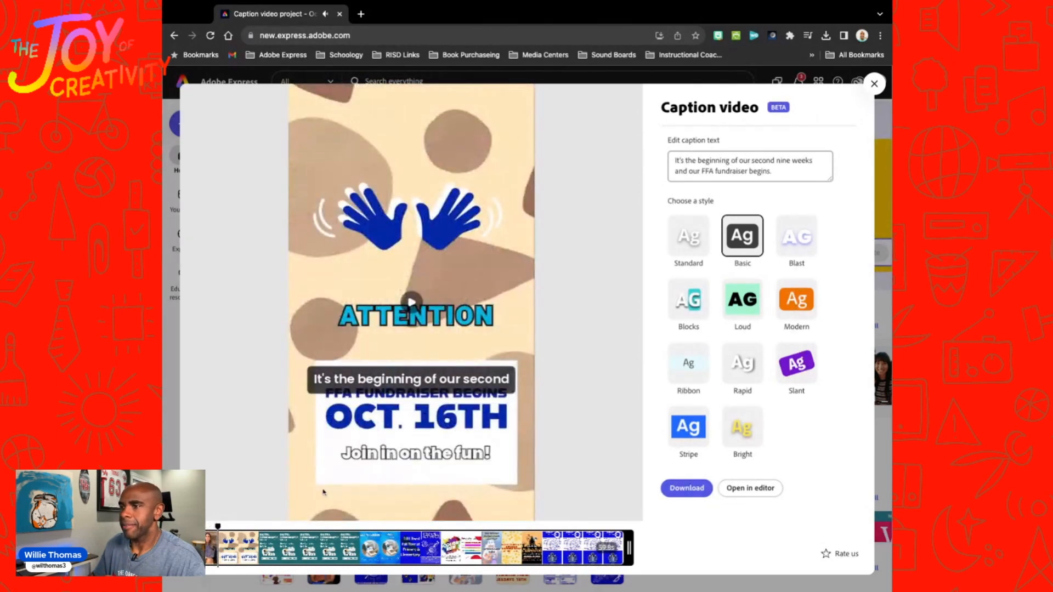
click(214, 528)
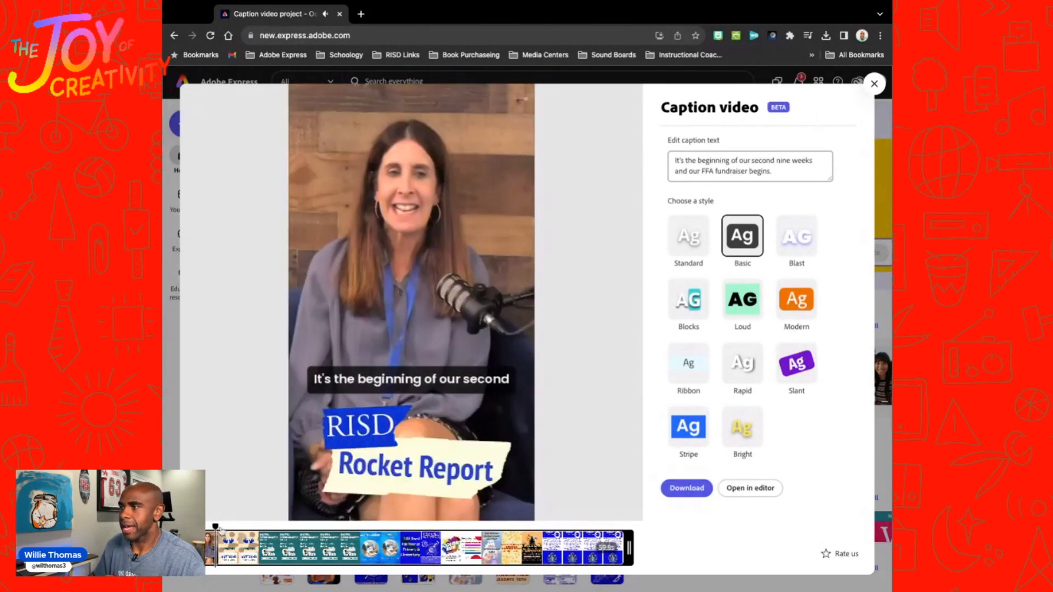
click(809, 161)
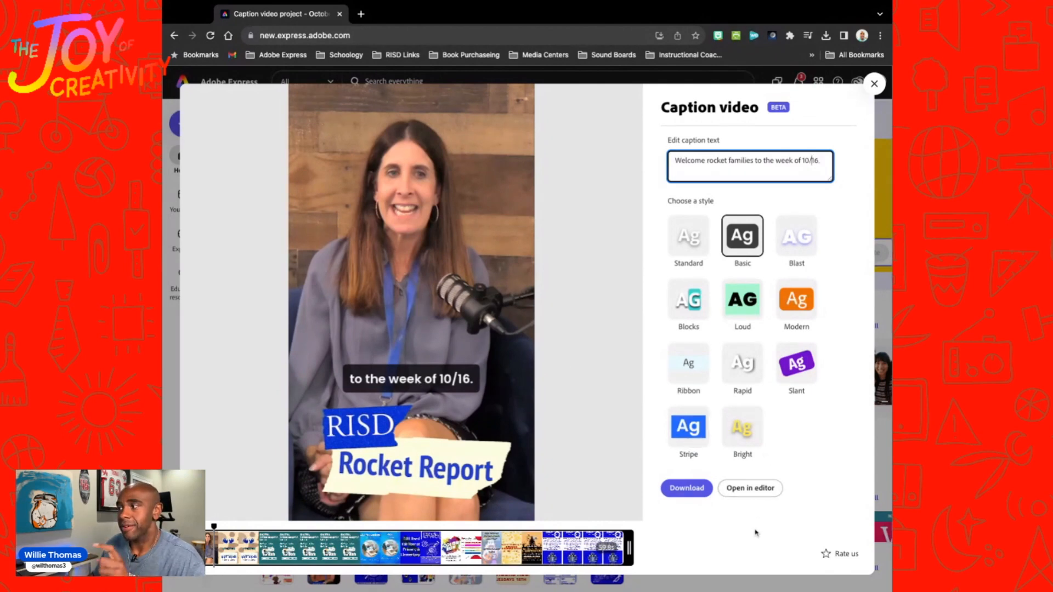
Step: Open the captioned video in the editor and move the caption group down to the bottom edge of the Rocket Report banner
click(756, 489)
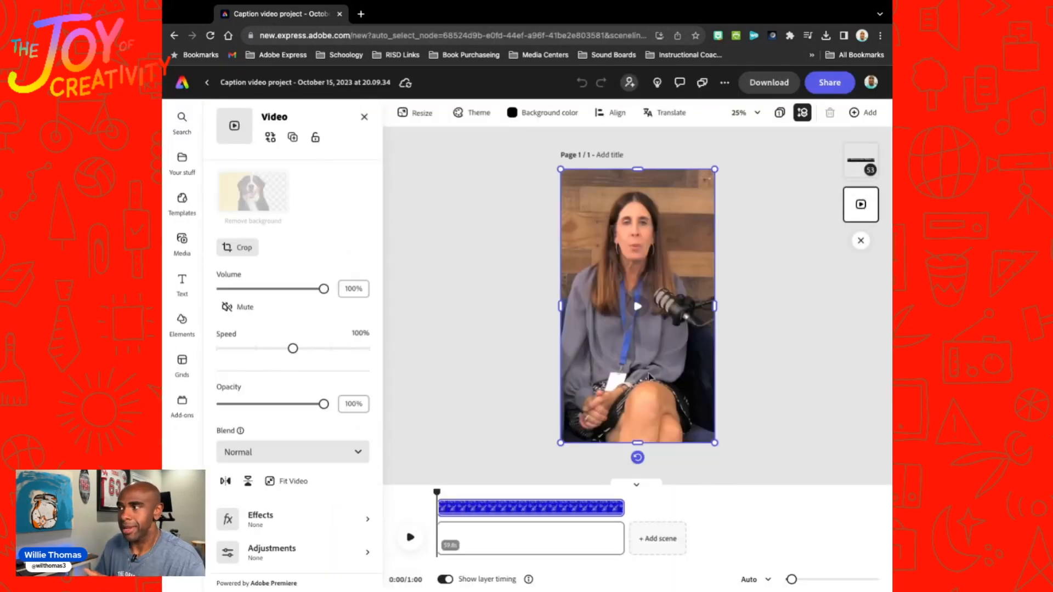
click(407, 543)
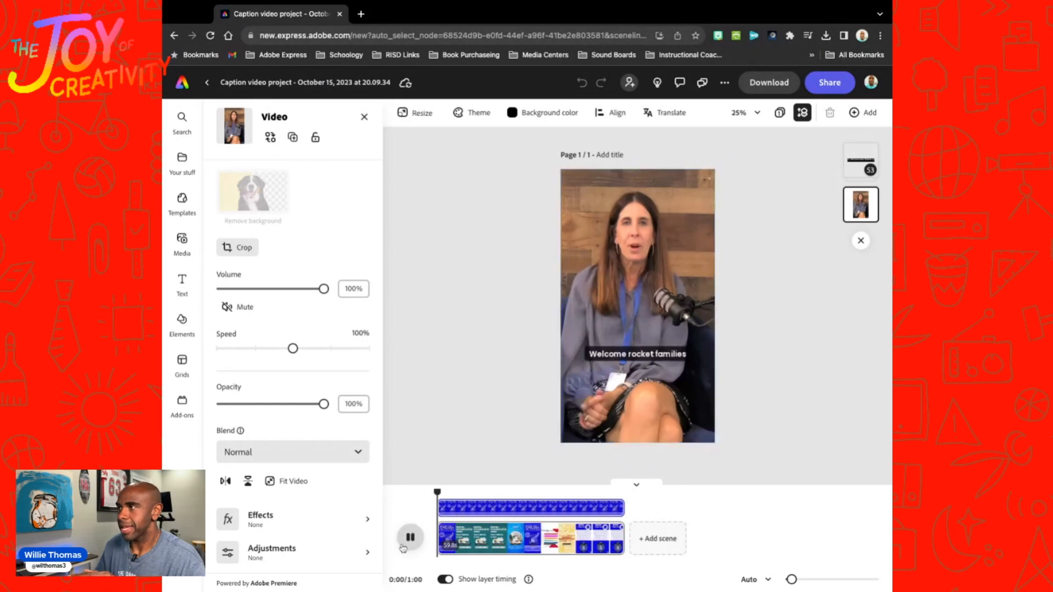
click(658, 348)
drag(652, 359, 652, 423)
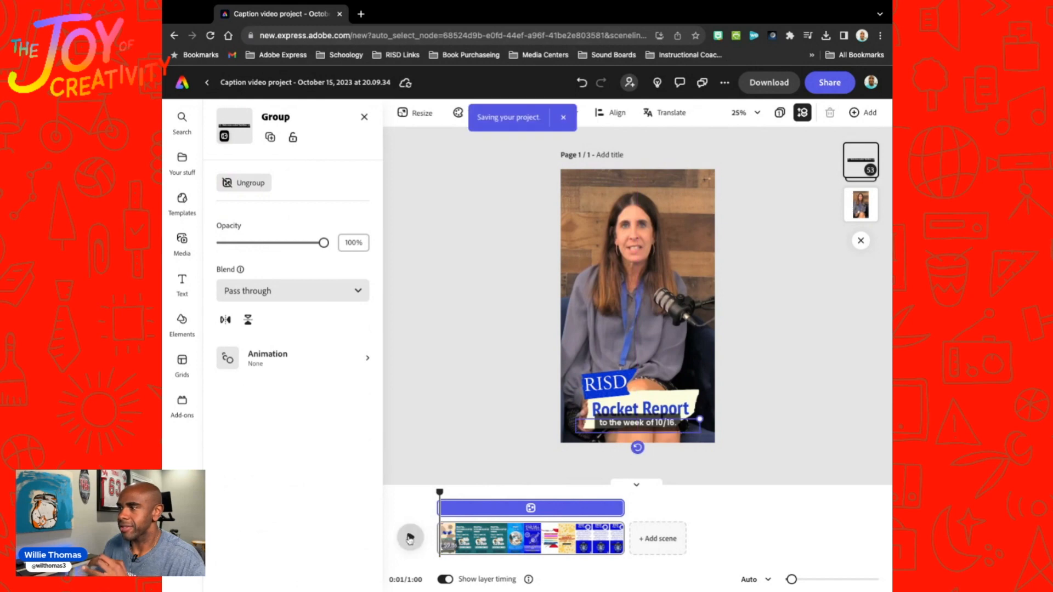
Step: Play back the opening seconds to check the repositioned captions and inspect the text settings of the "nine weeks and our FFA" caption
click(409, 539)
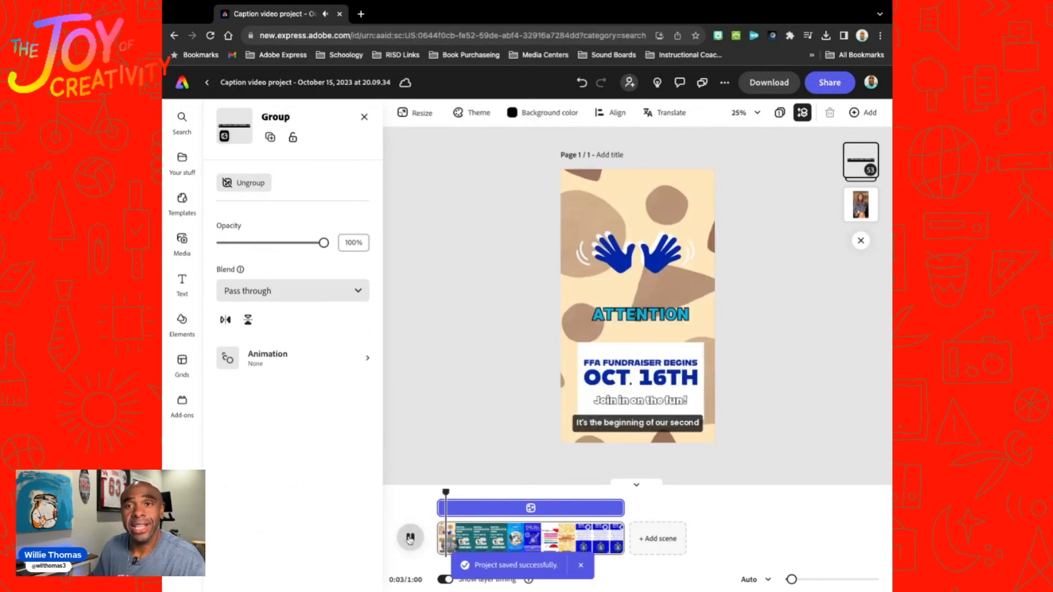
click(409, 539)
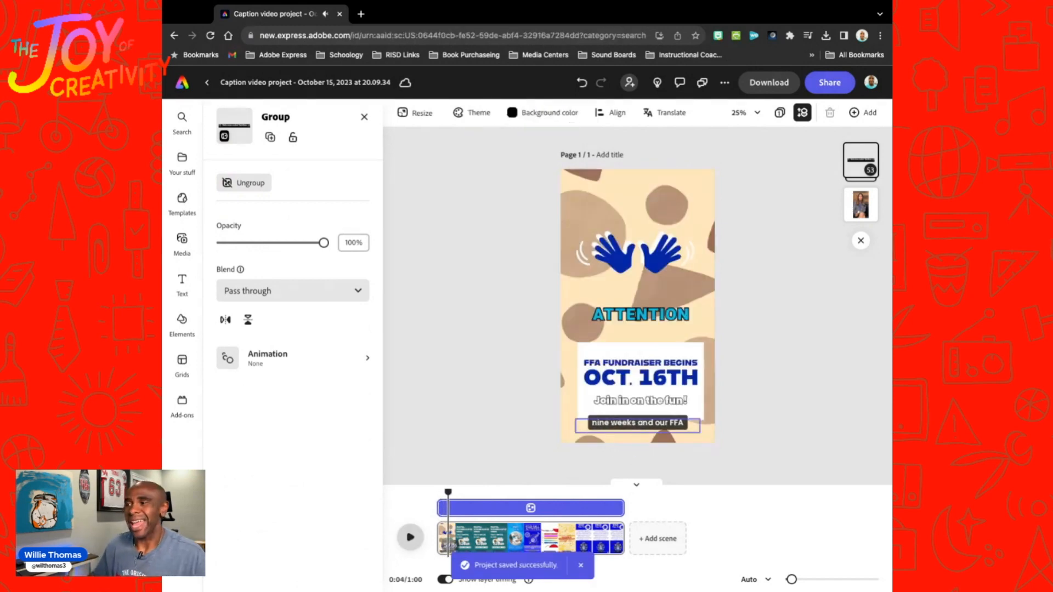
click(638, 427)
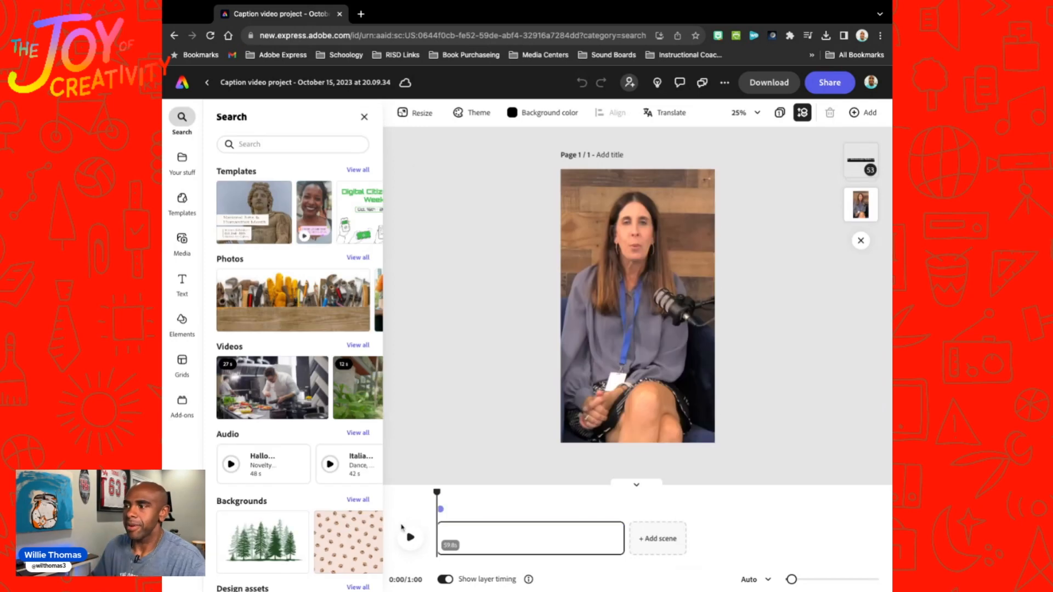
click(411, 537)
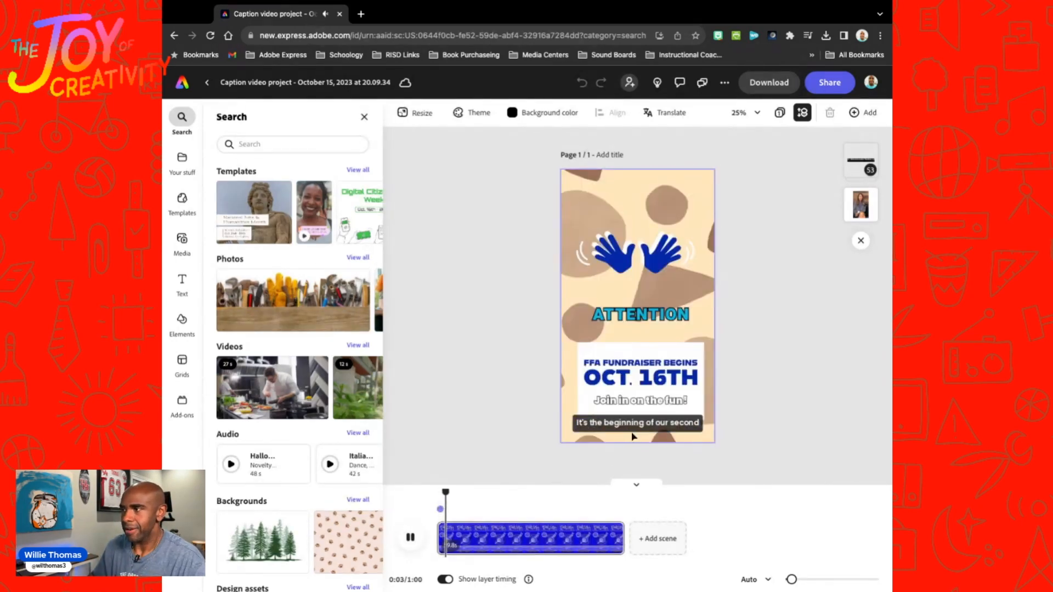
key(space)
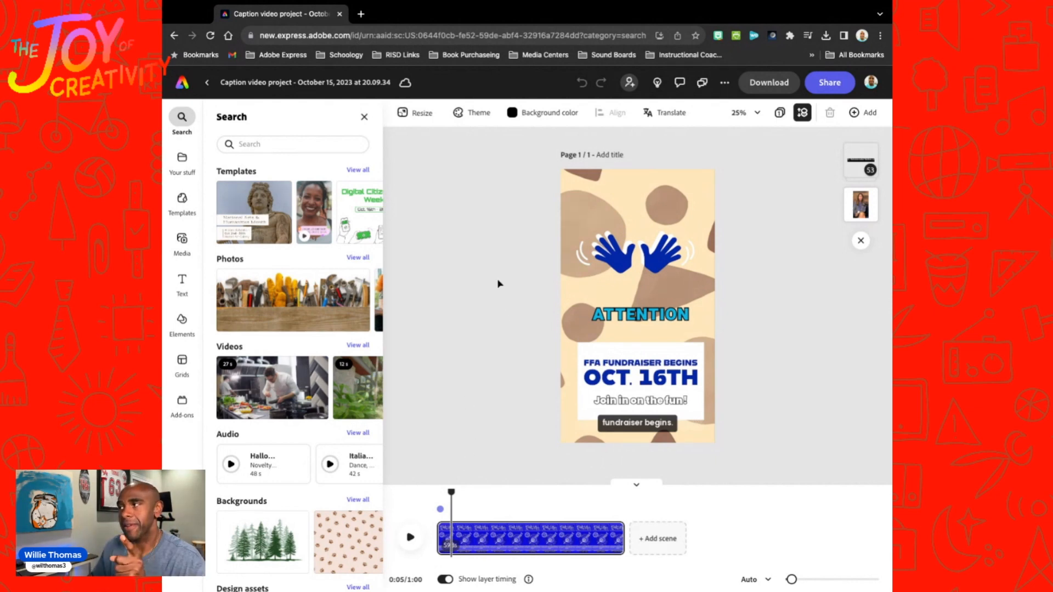
Step: Translate the captioned page from English to Spanish as a duplicate page
click(668, 116)
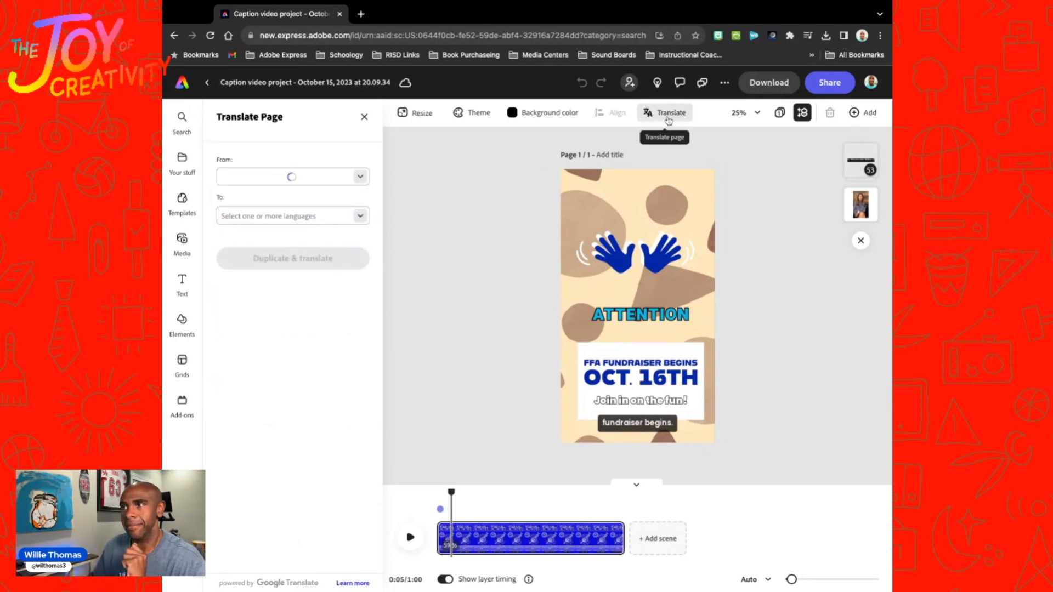
click(275, 216)
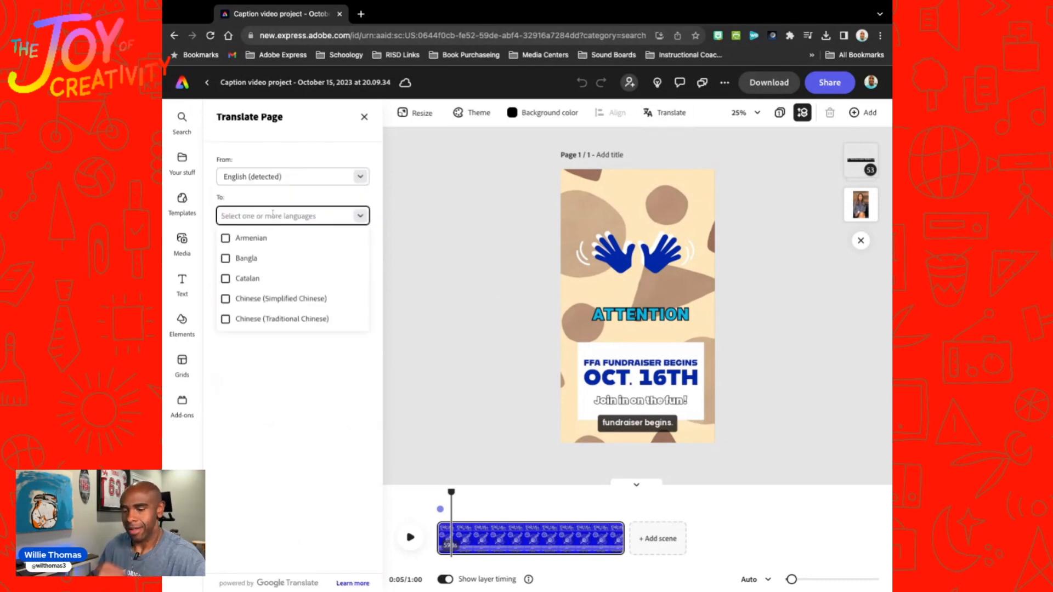
text(sp)
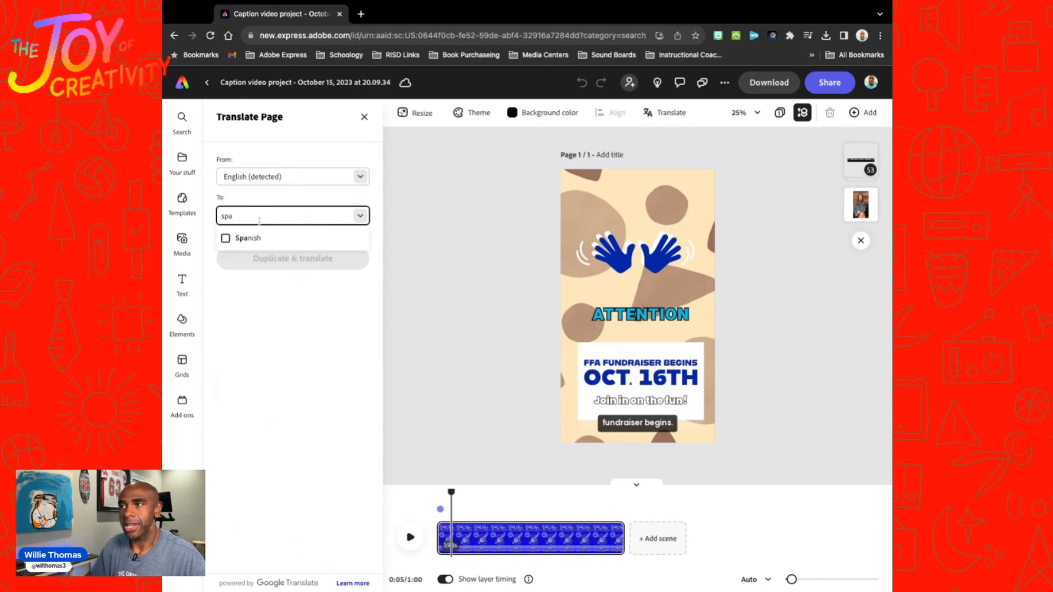
text(a)
click(246, 238)
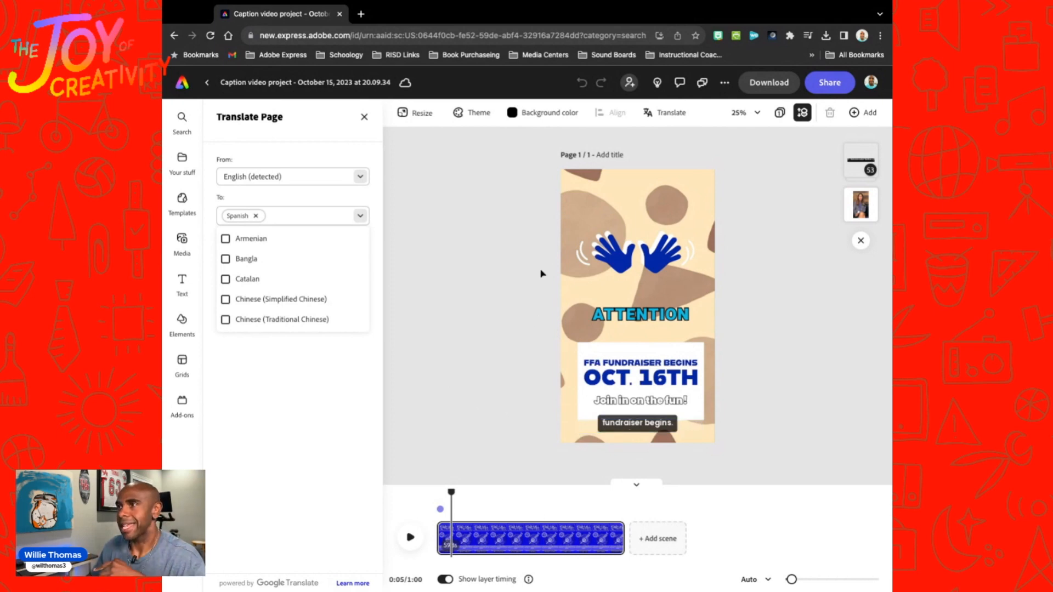
click(299, 442)
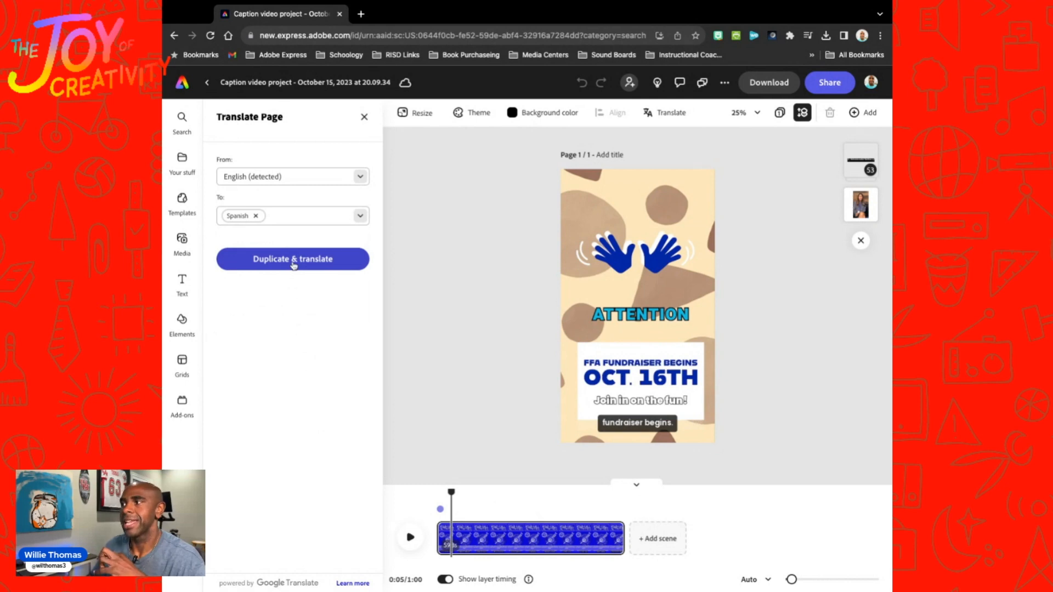
click(293, 261)
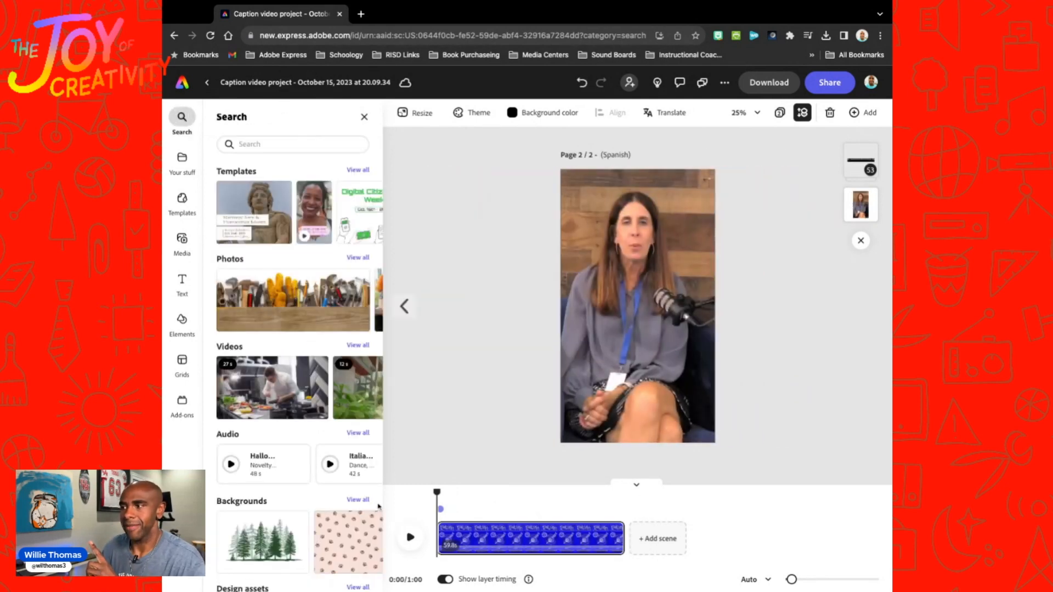
Step: Play back the opening seconds of the Spanish page to check its translated captions, and return to the original English page
click(412, 539)
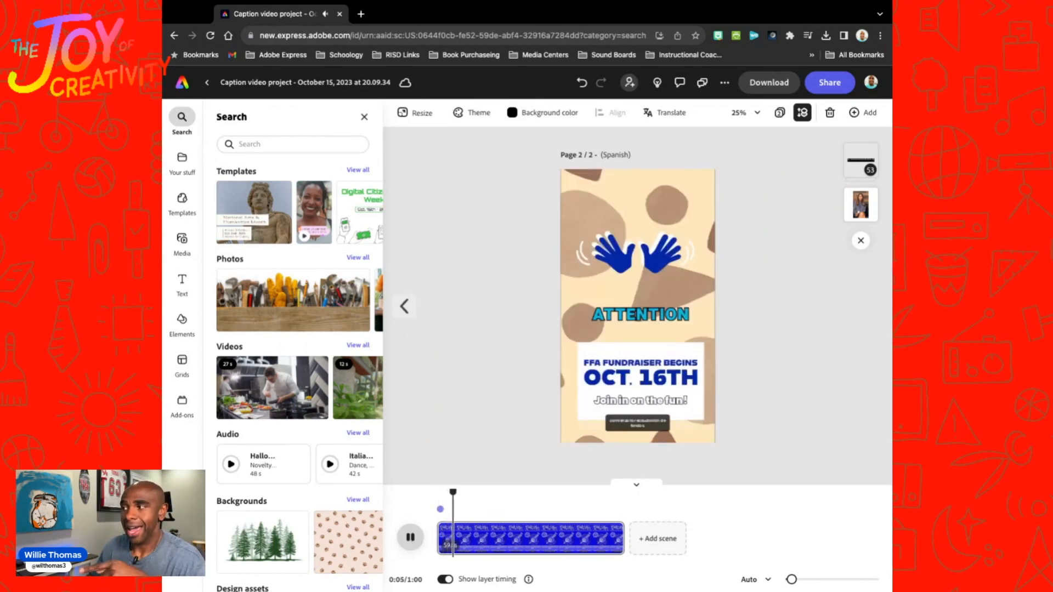
click(411, 538)
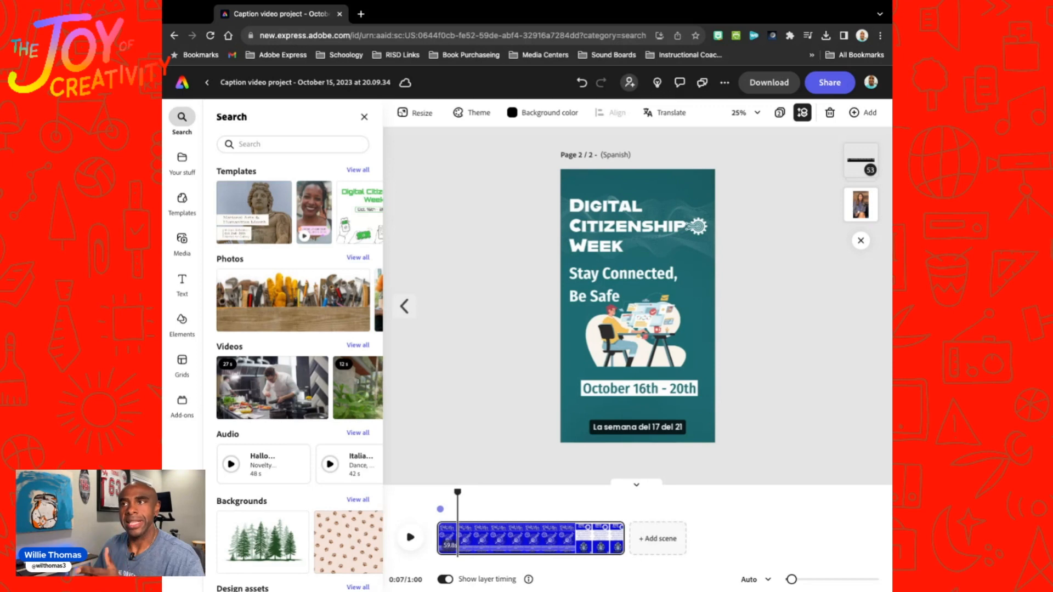
click(404, 306)
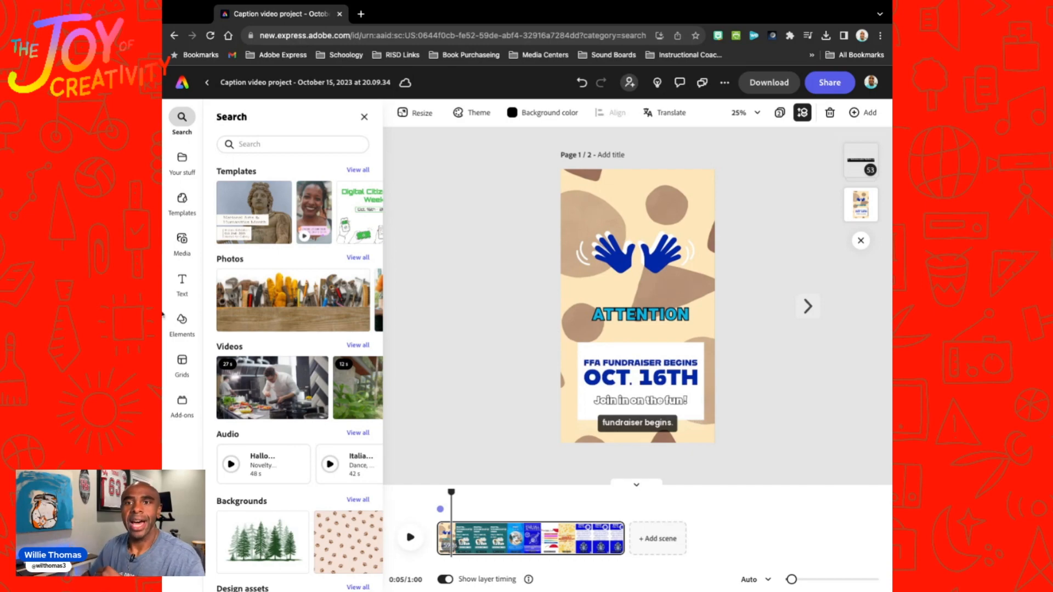
click(162, 314)
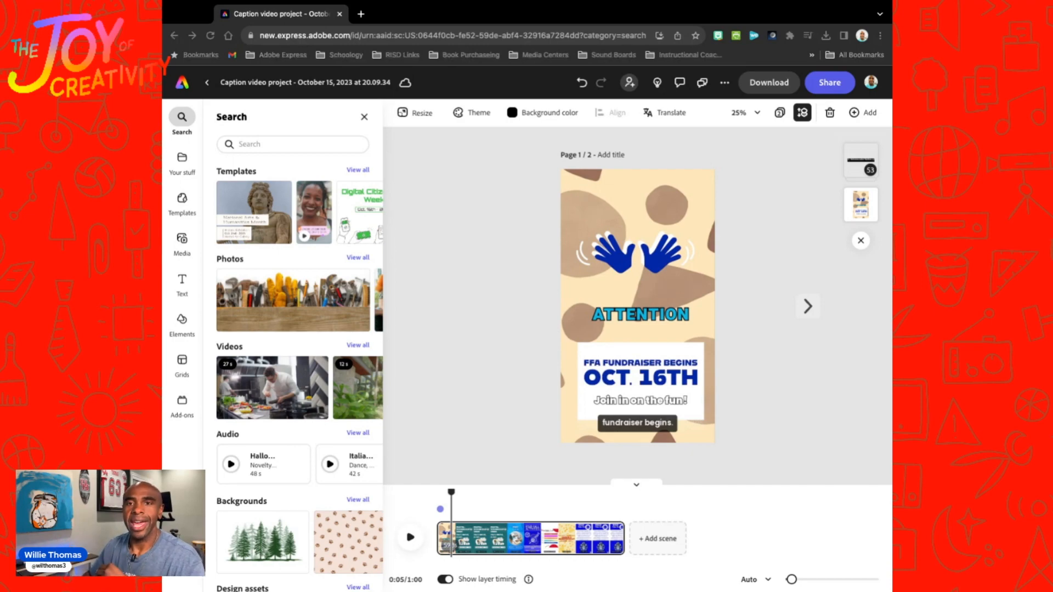